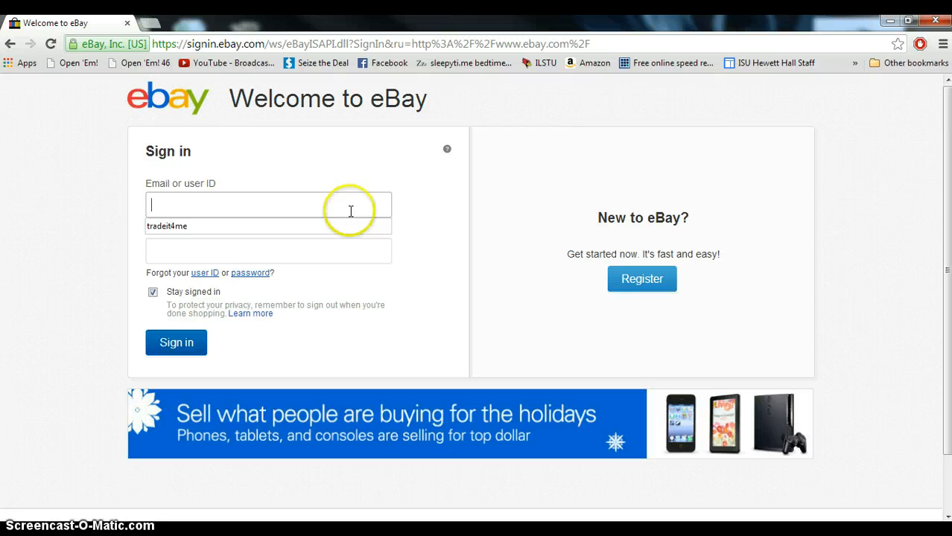
# Sign in to eBay with the saved user ID and its stored password
pyautogui.write('tra')
pyautogui.click(314, 225)
pyautogui.click(294, 248)
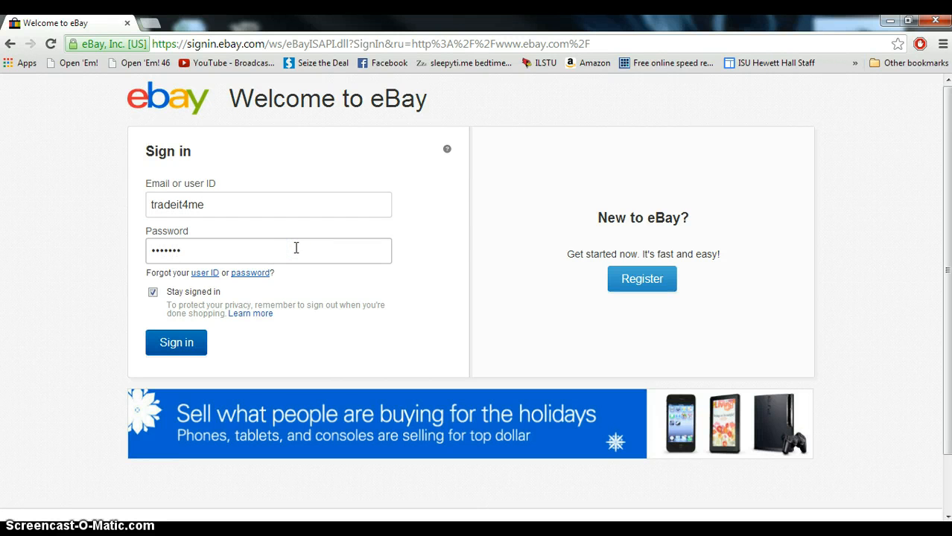
pyautogui.click(200, 356)
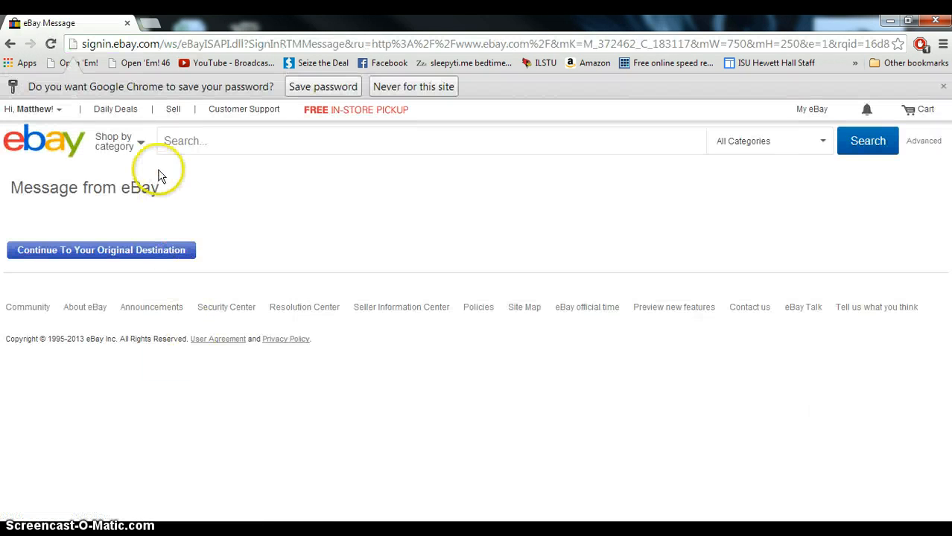
# Open the selling page and start a listing titled "ipod touch 4th gerneation 8gb"
pyautogui.click(174, 110)
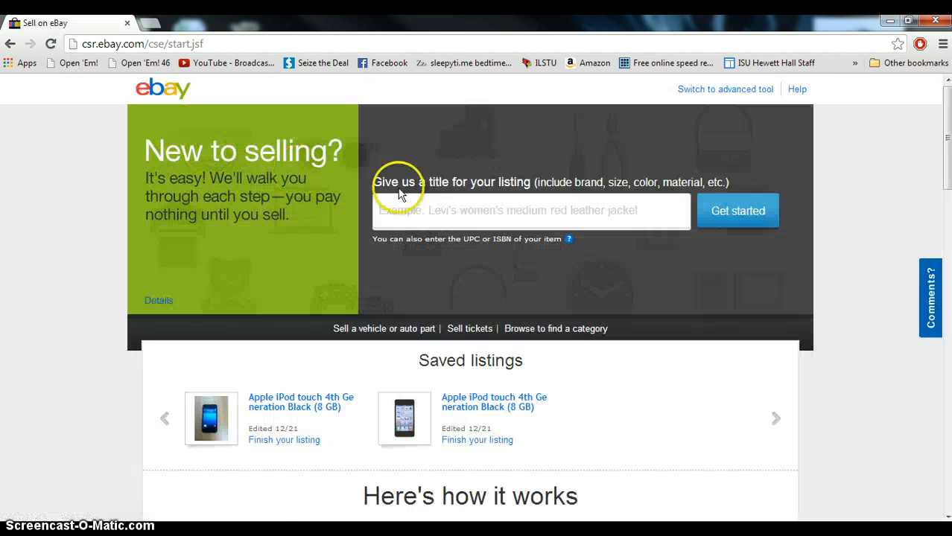
pyautogui.click(431, 212)
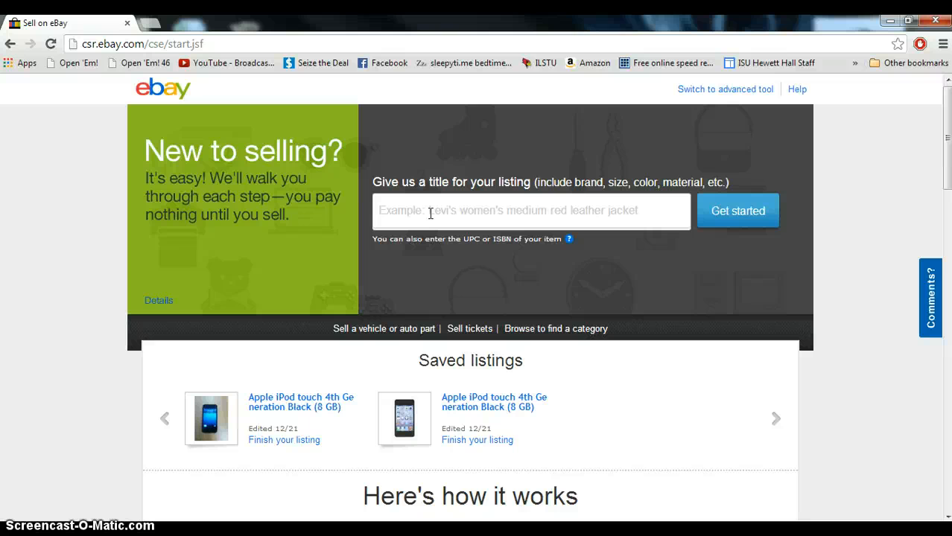
pyautogui.write('ipod touch 4th gerneation 8gb')
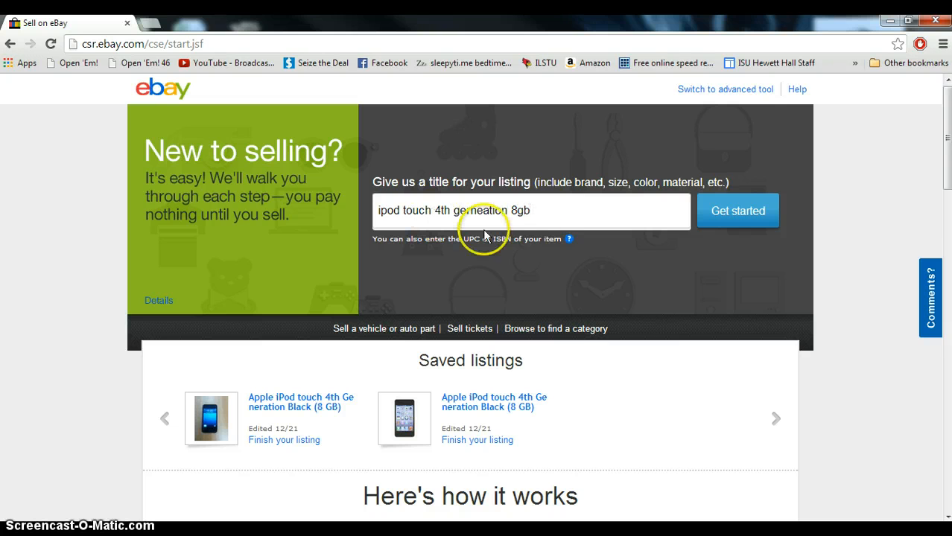
pyautogui.click(715, 210)
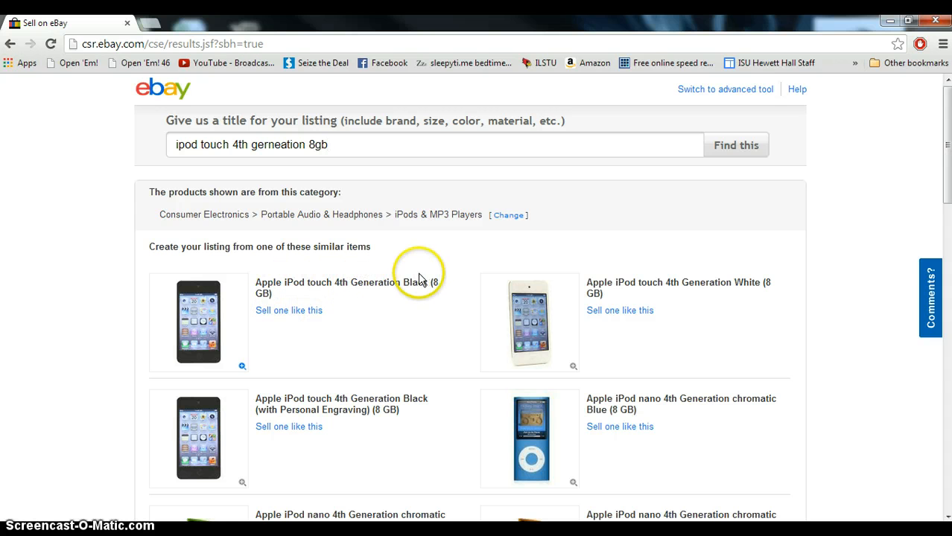
# Start the listing from the Apple iPod touch 4th Generation Black (8 GB) catalog product
pyautogui.click(284, 317)
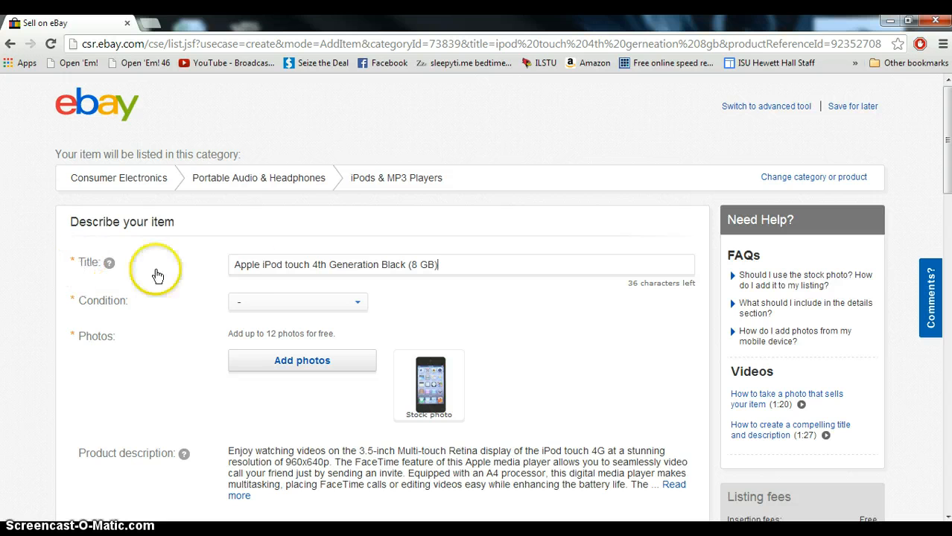
pyautogui.click(468, 266)
pyautogui.click(452, 312)
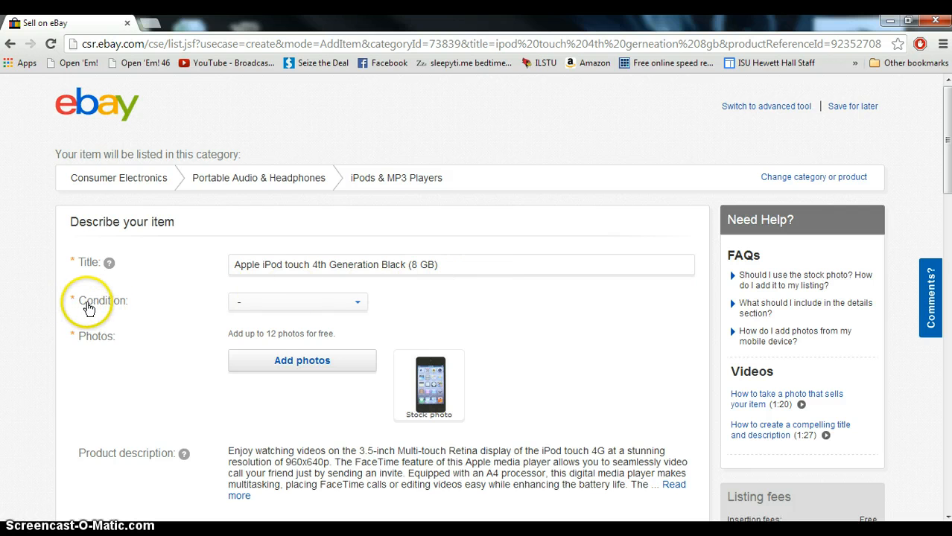
# Set the item condition to Used
pyautogui.click(292, 302)
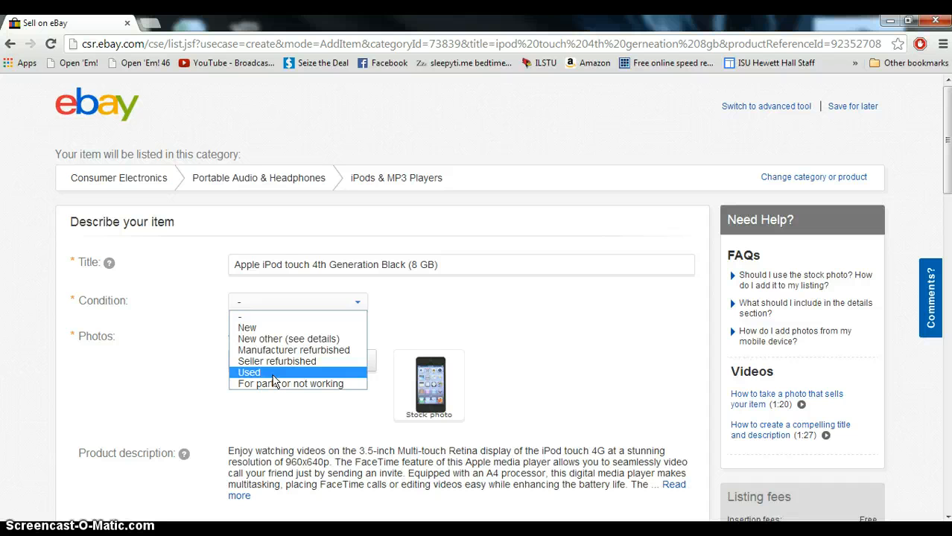
pyautogui.click(274, 372)
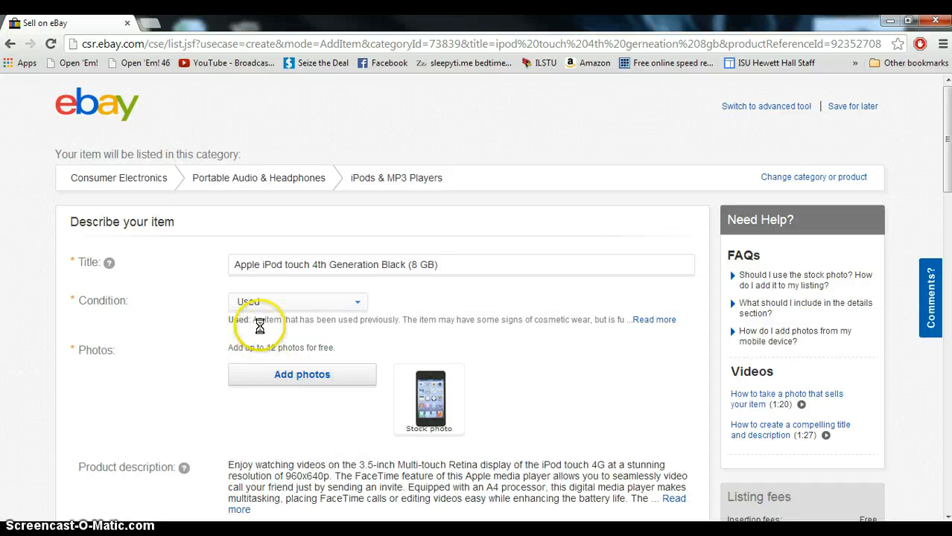
# Add photos IMG_0787, IMG_0788, IMG_0790 and IMG_0791 from the eBay pictures folder
pyautogui.click(280, 376)
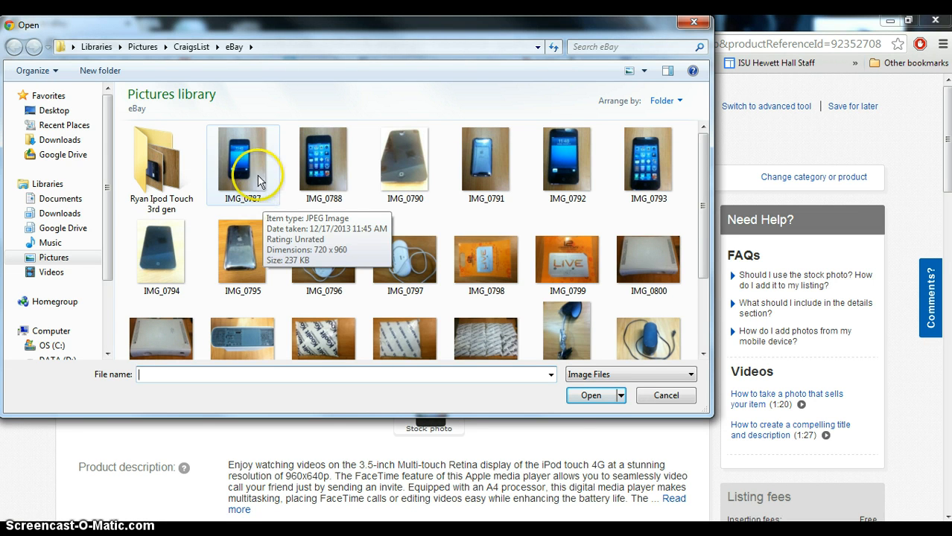
pyautogui.click(257, 175)
pyautogui.keyDown('ctrl'); pyautogui.click(322, 161); pyautogui.keyUp('ctrl')
pyautogui.keyDown('ctrl'); pyautogui.click(404, 155); pyautogui.keyUp('ctrl')
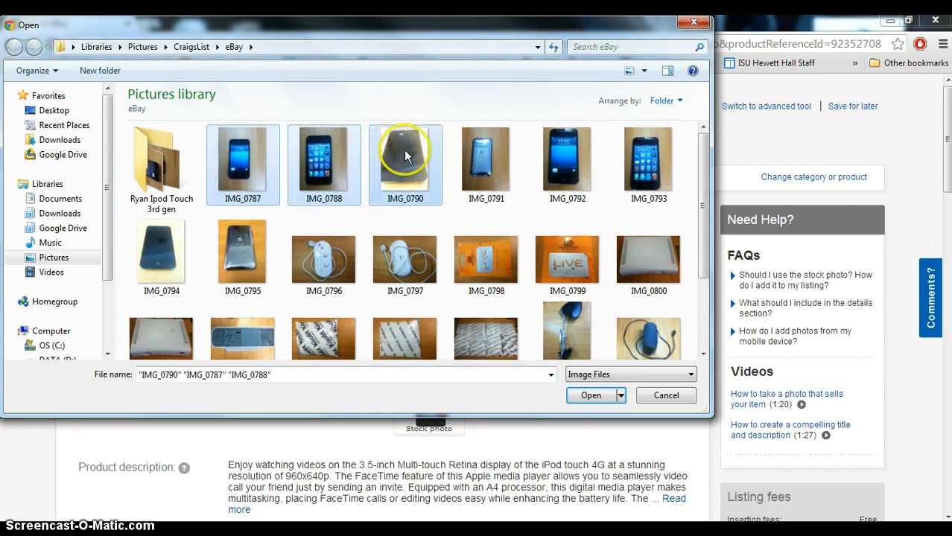
pyautogui.keyDown('ctrl'); pyautogui.click(468, 155); pyautogui.keyUp('ctrl')
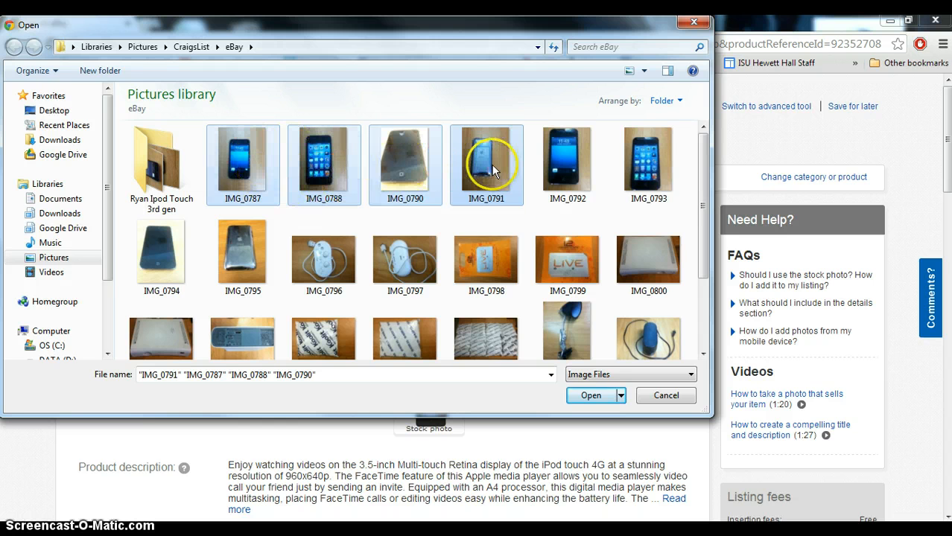
pyautogui.click(587, 396)
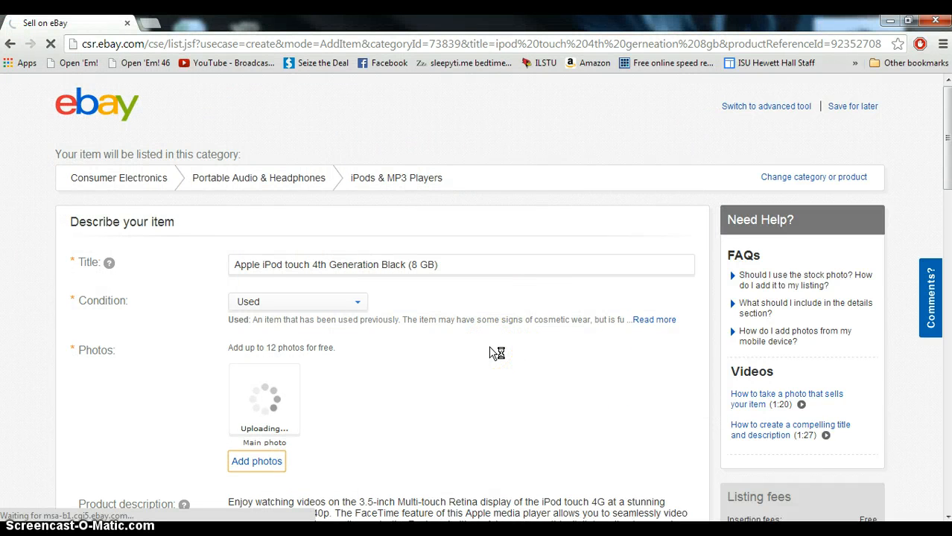
# Set the Generation item specific to 4th Generation
pyautogui.scroll(-2, 497, 354)
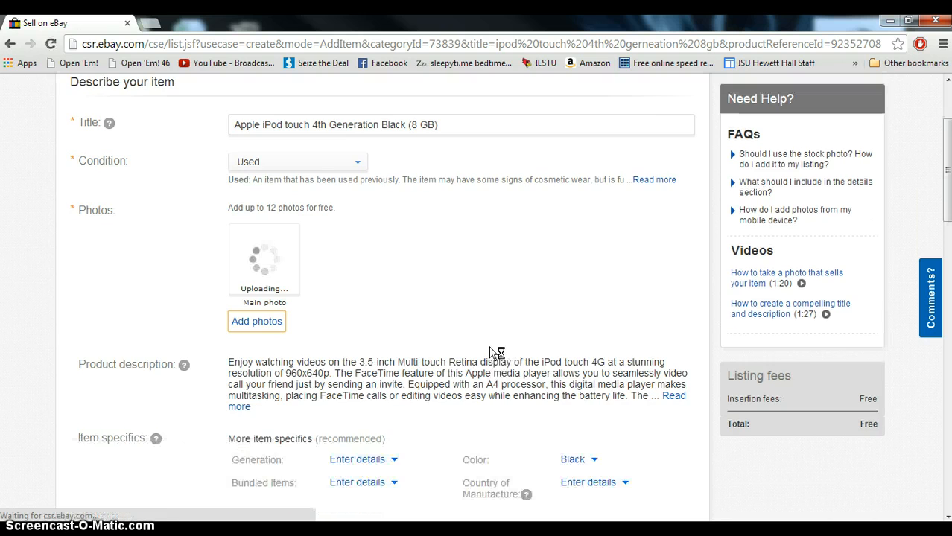
pyautogui.scroll(-1, 490, 348)
pyautogui.scroll(-1, 486, 346)
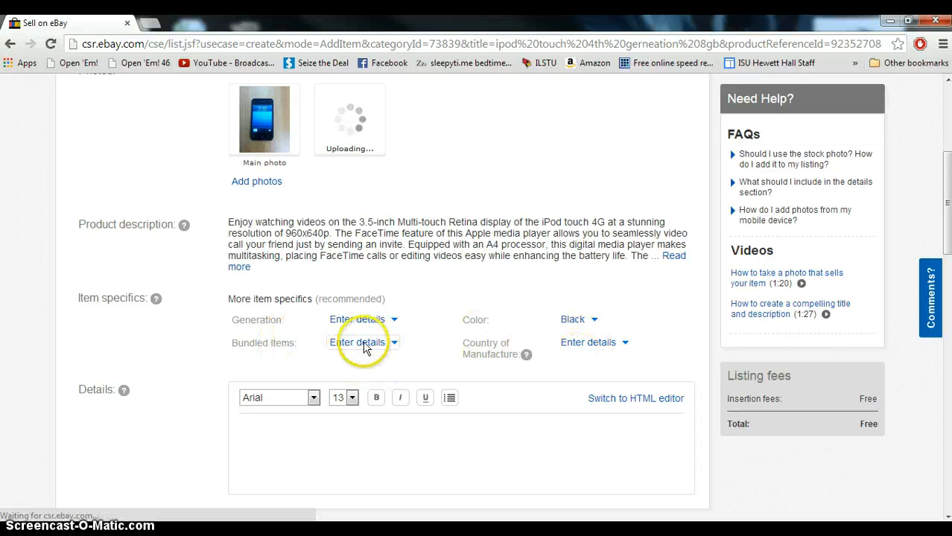
pyautogui.click(391, 321)
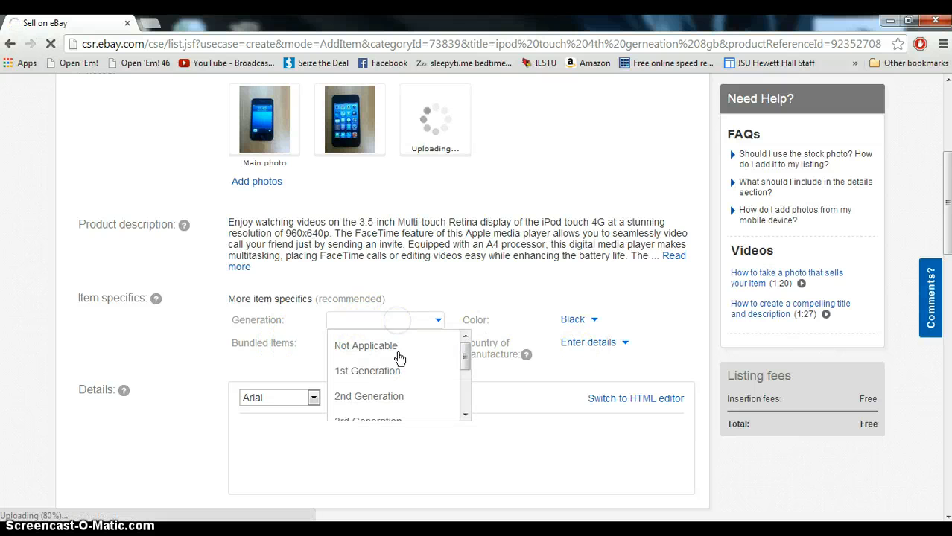
pyautogui.scroll(-1, 398, 356)
pyautogui.click(385, 389)
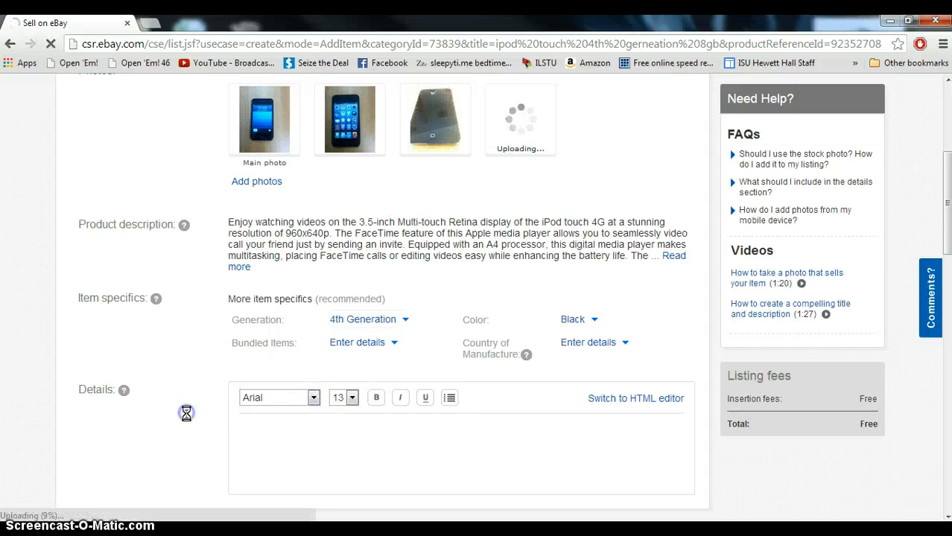
# Paste the prepared description of the iPod's condition into the Details box
pyautogui.scroll(-2, 182, 414)
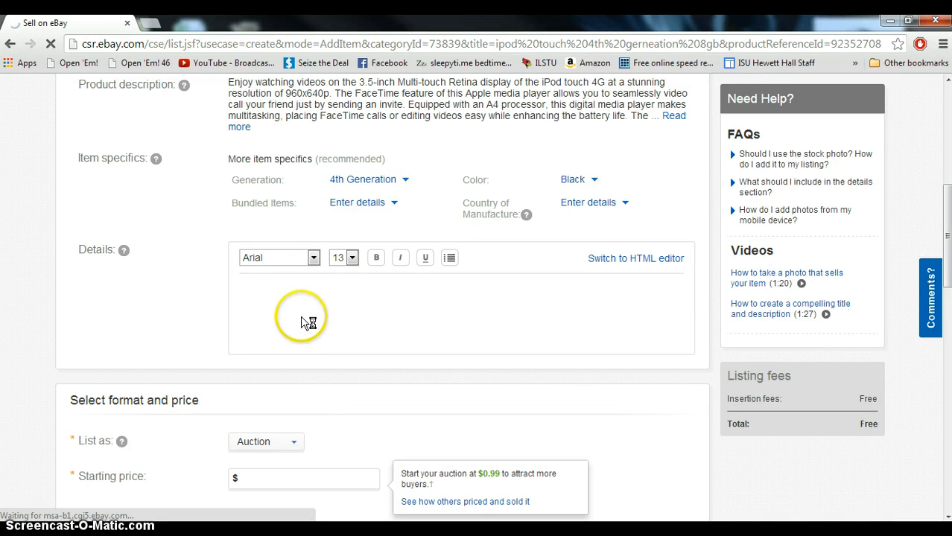
pyautogui.click(304, 299)
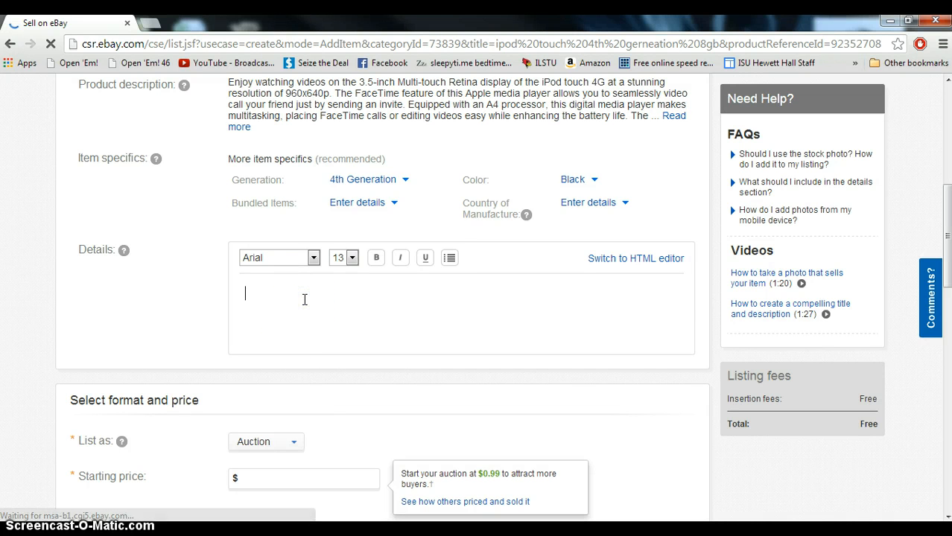
pyautogui.scroll(4, 304, 299)
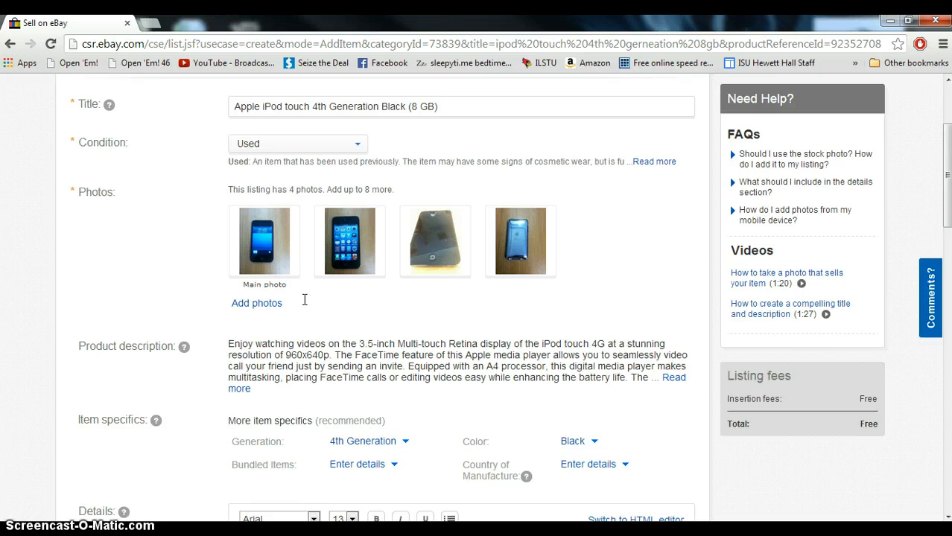
pyautogui.scroll(-3, 197, 393)
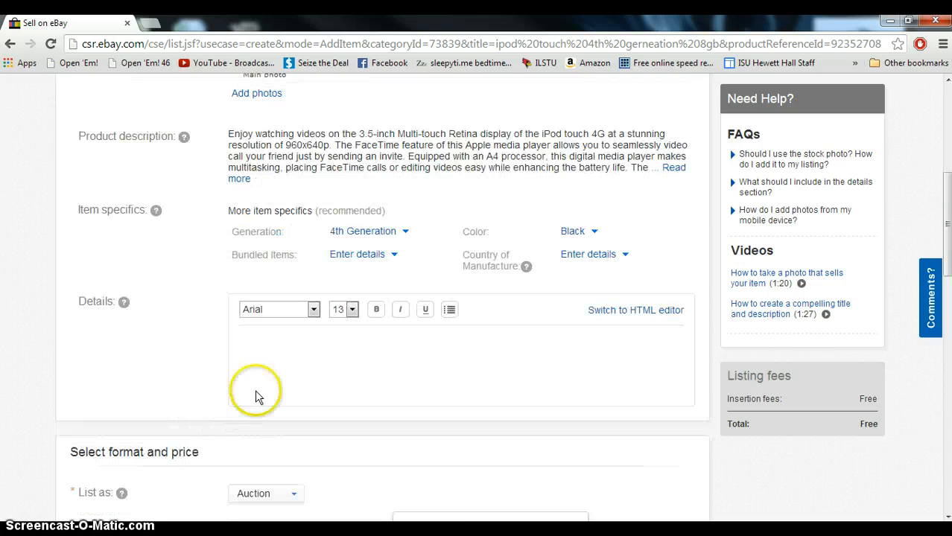
pyautogui.click(289, 361)
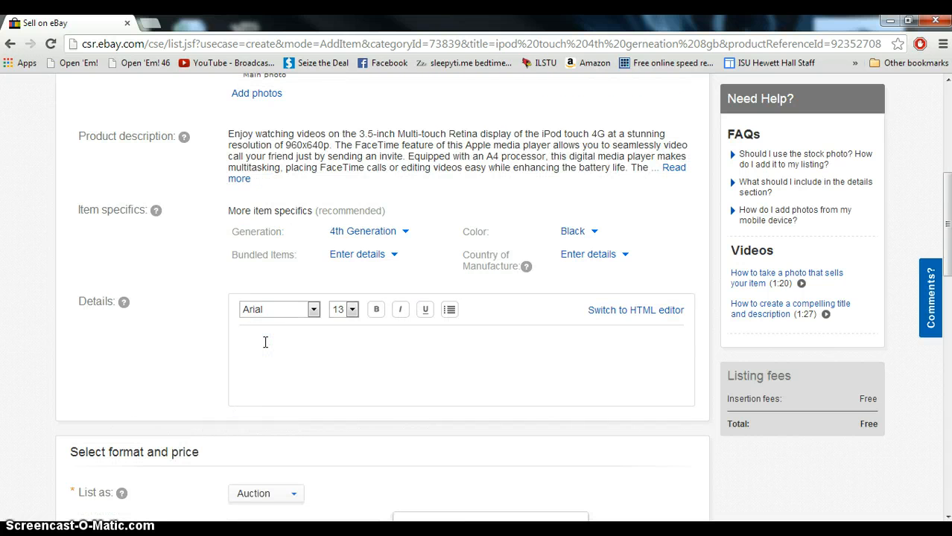
pyautogui.click(230, 353)
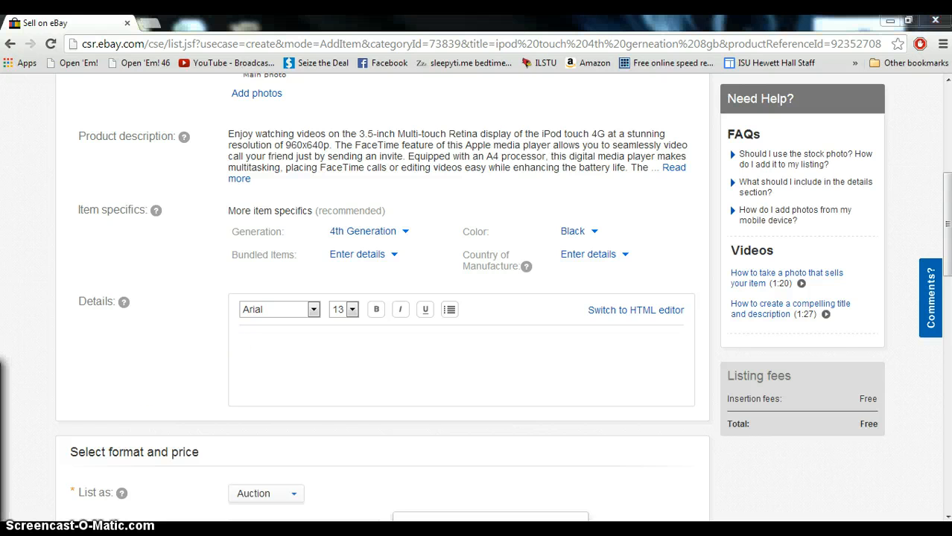
pyautogui.click(356, 355)
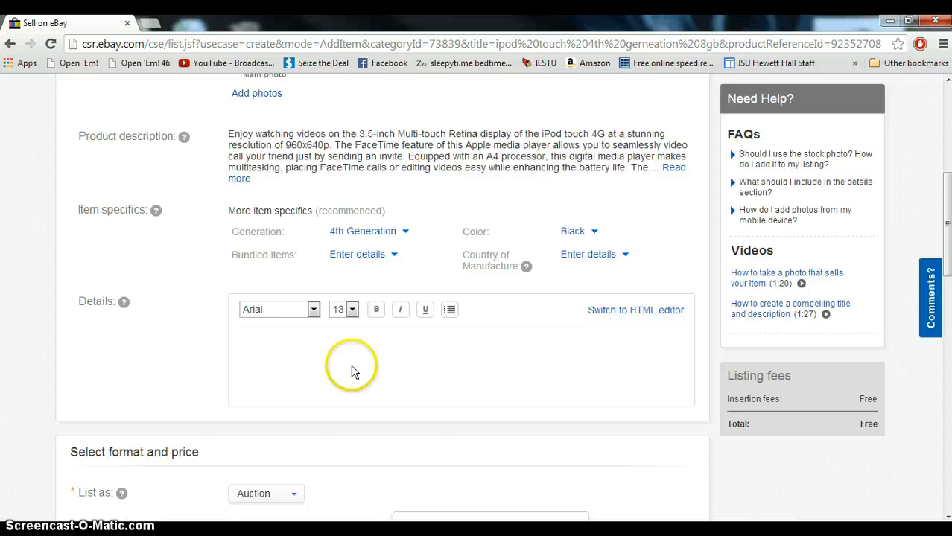
pyautogui.hotkey('ctrl', 'v')
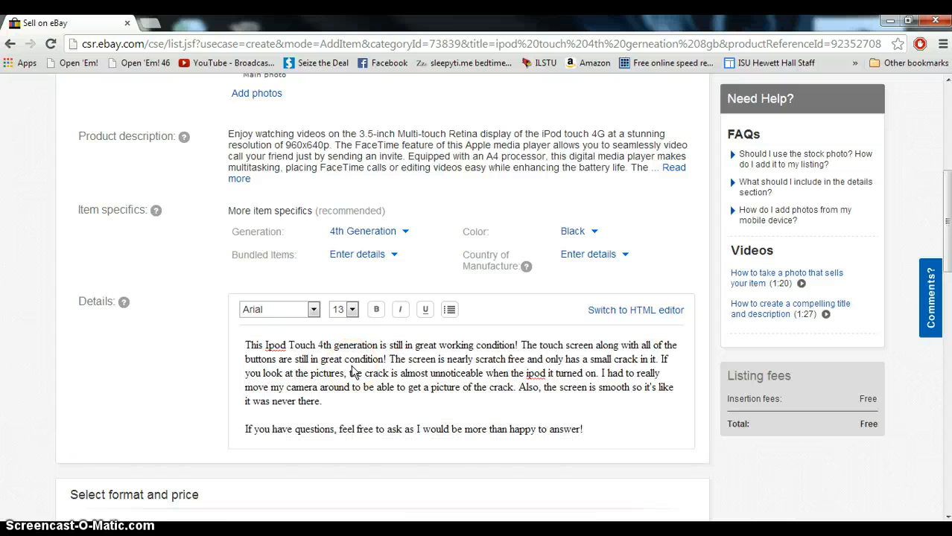
# Reorder the photos, moving the second photo into the main position and the last photo to third place
pyautogui.click(212, 394)
pyautogui.scroll(1, 207, 398)
pyautogui.click(211, 429)
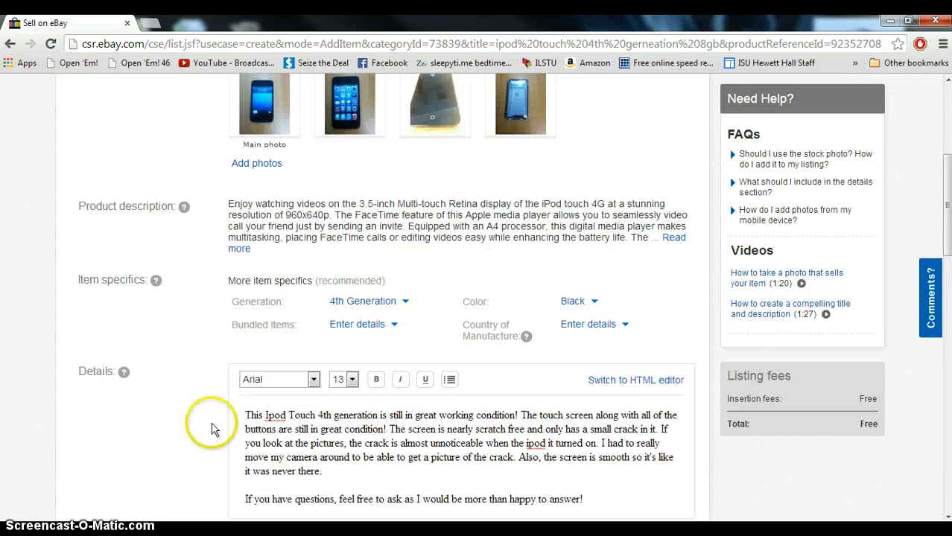
pyautogui.scroll(2, 209, 425)
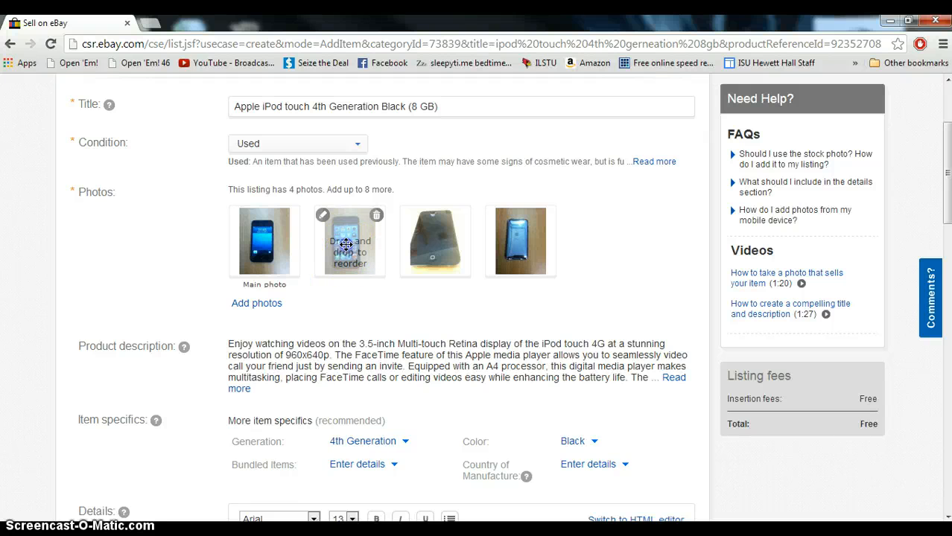
pyautogui.moveTo(342, 243); pyautogui.dragTo(261, 244)
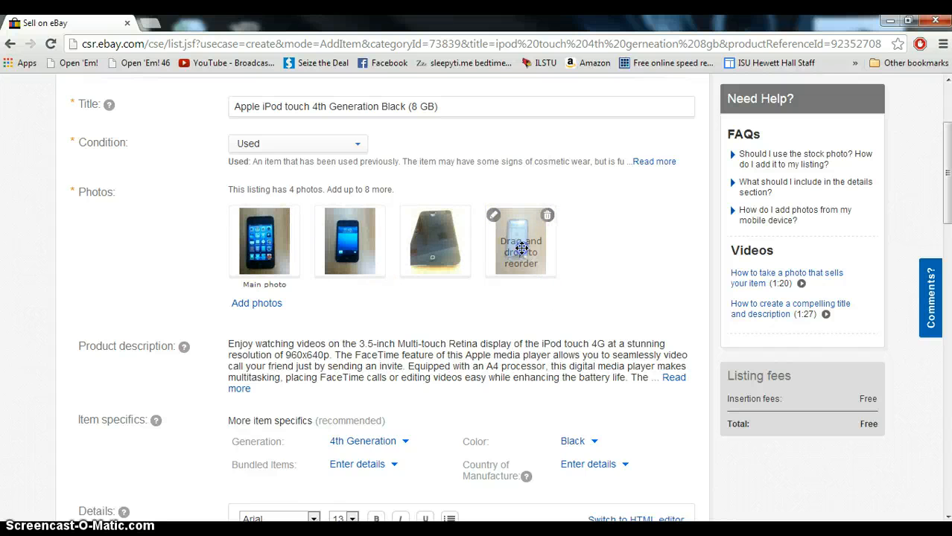
pyautogui.moveTo(522, 248); pyautogui.dragTo(462, 253)
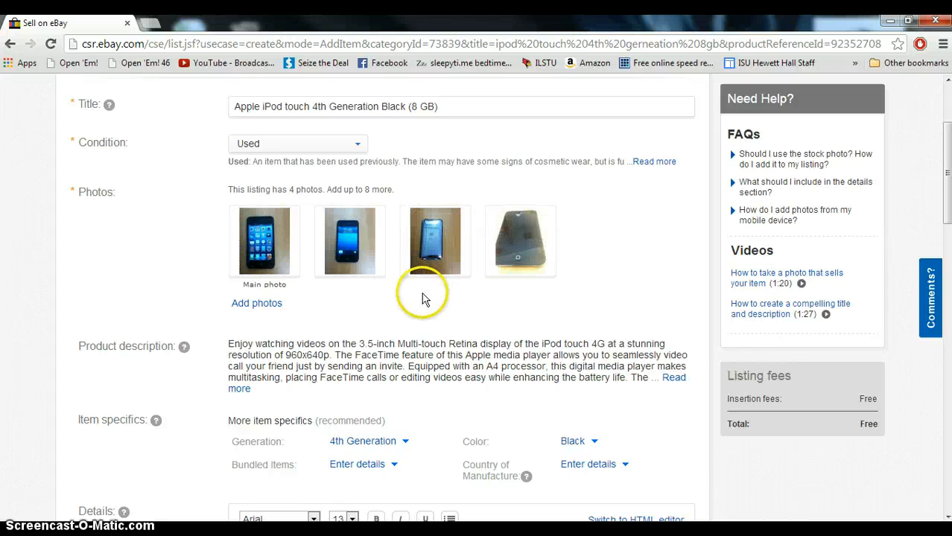
# Read the help tips for the Details and Product description fields
pyautogui.scroll(-3, 422, 298)
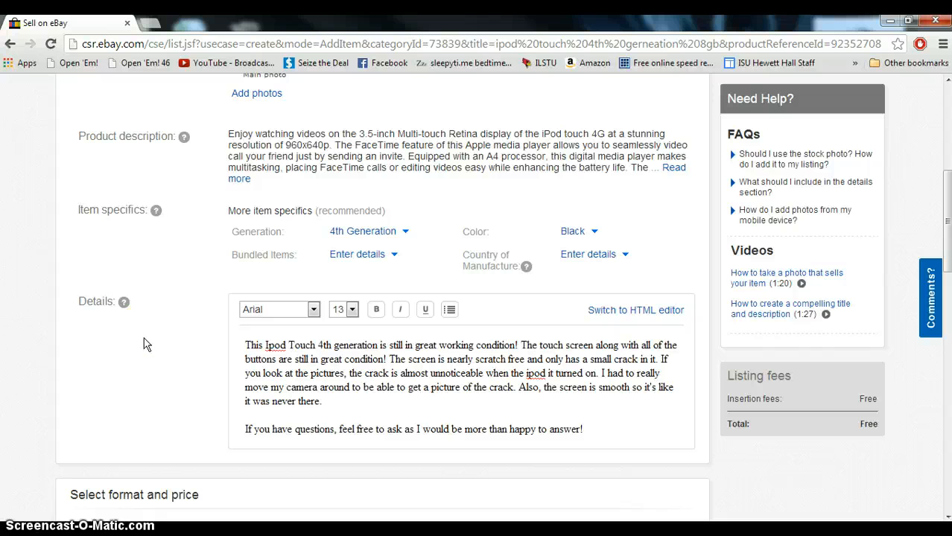
pyautogui.moveTo(124, 302)
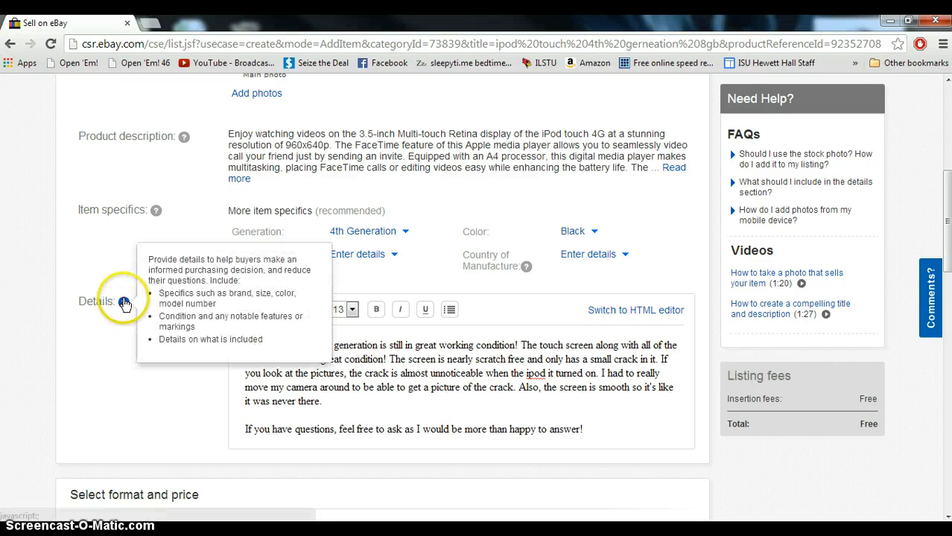
pyautogui.moveTo(184, 139)
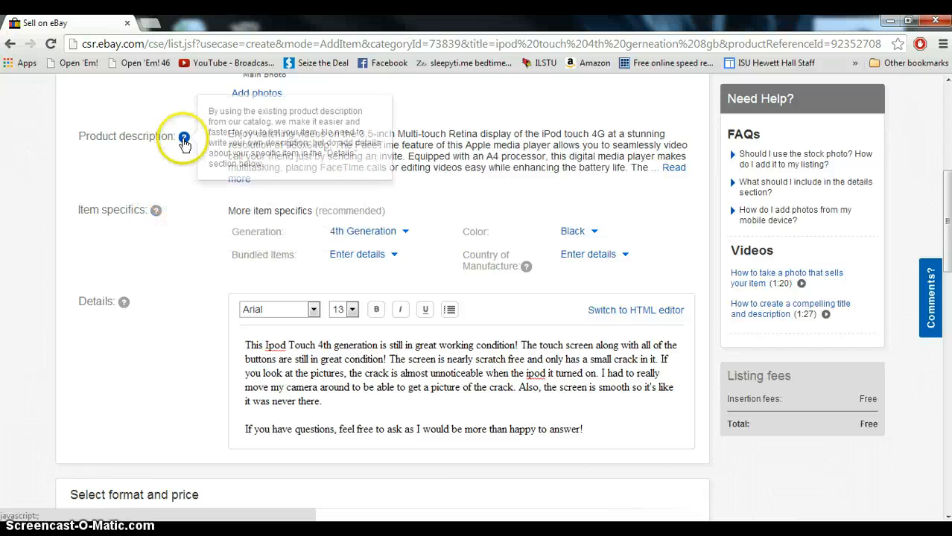
pyautogui.scroll(-3, 179, 249)
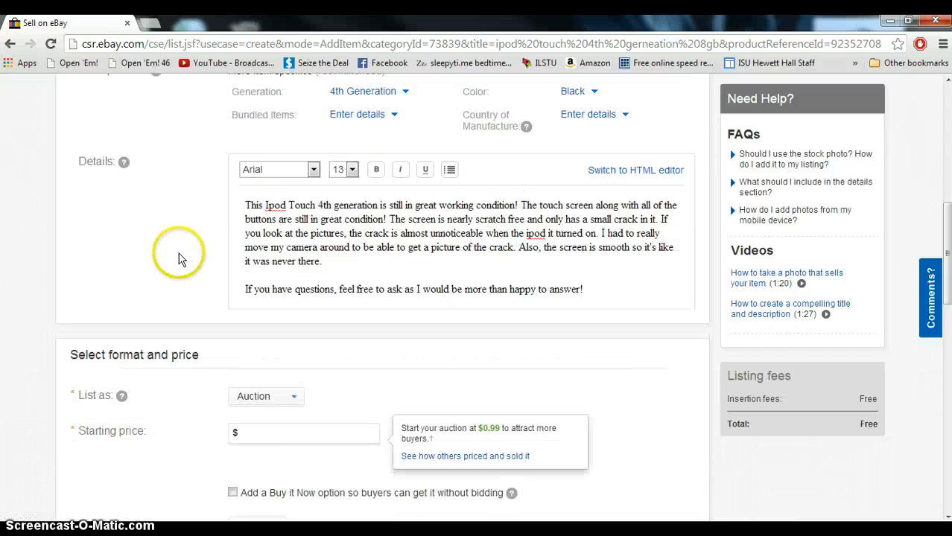
pyautogui.scroll(-1, 179, 259)
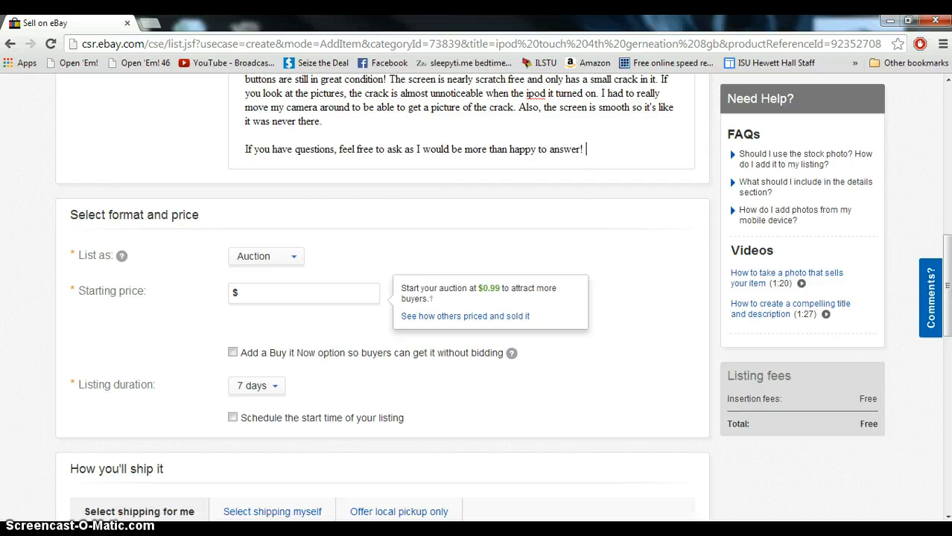
# Enter an auction starting price of $69.99 and set the listing duration to 3 days
pyautogui.scroll(-1, 173, 336)
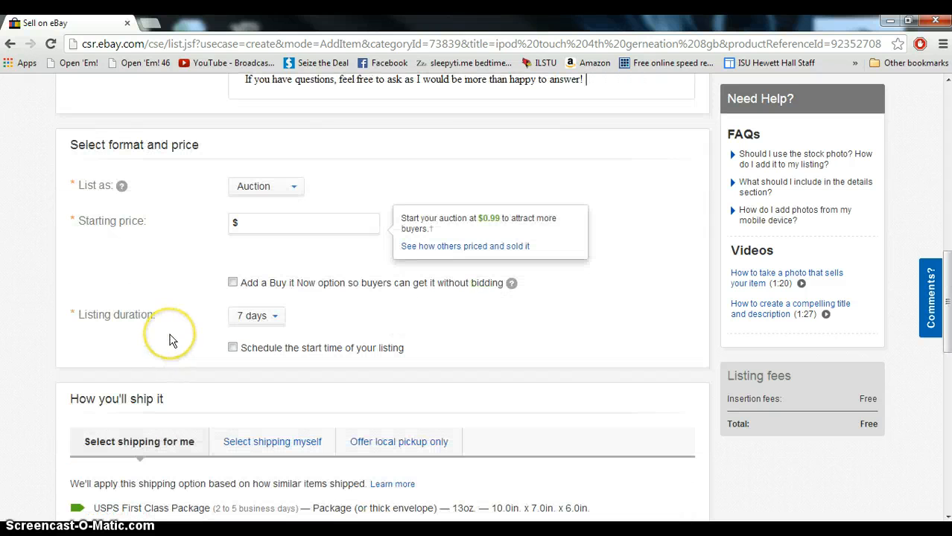
pyautogui.click(178, 318)
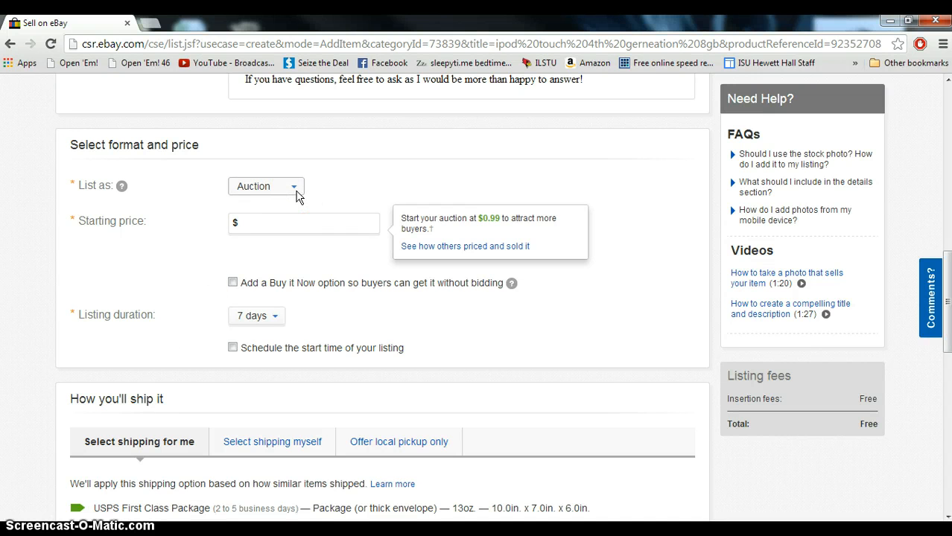
pyautogui.click(298, 221)
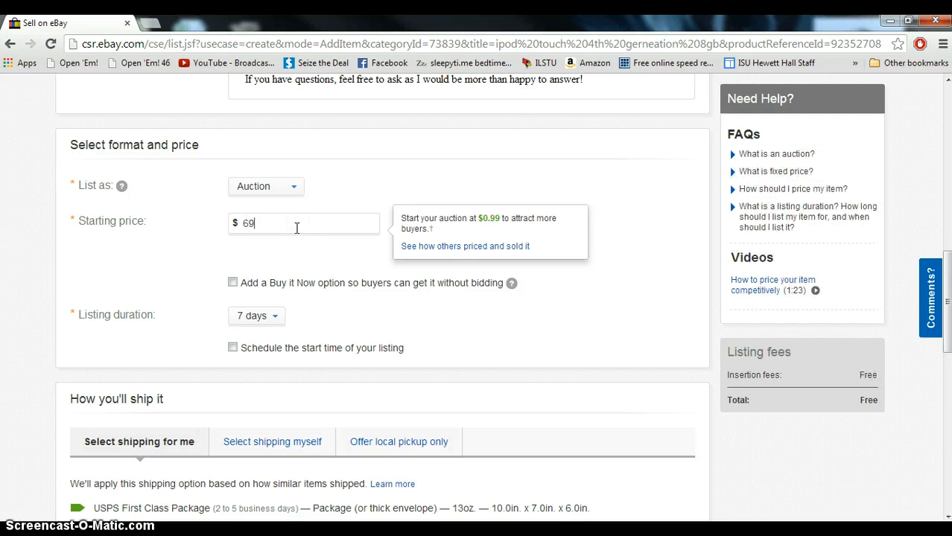
pyautogui.click(288, 265)
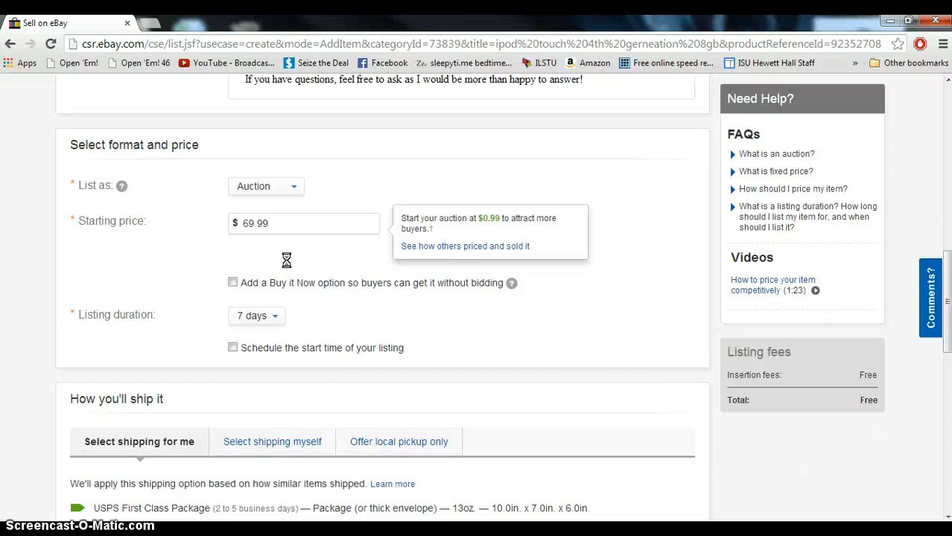
pyautogui.click(256, 318)
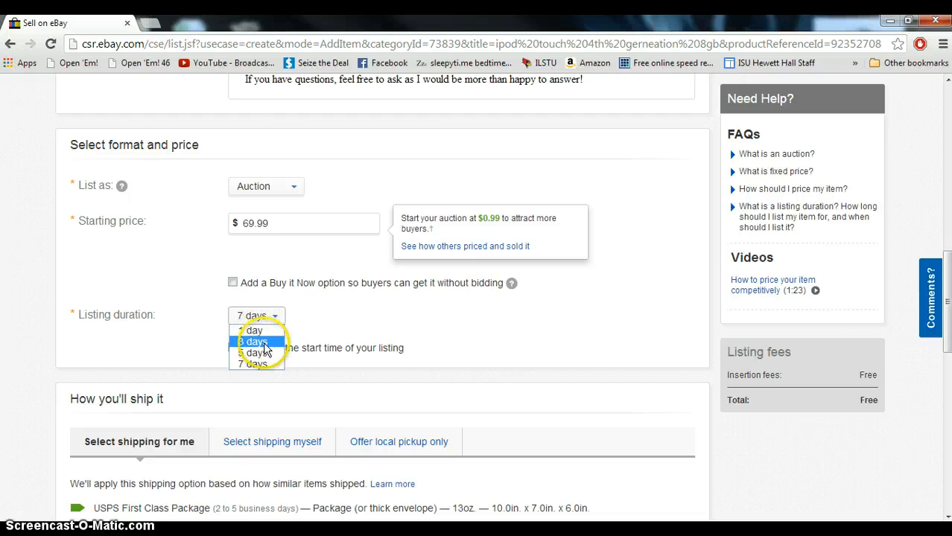
pyautogui.click(265, 343)
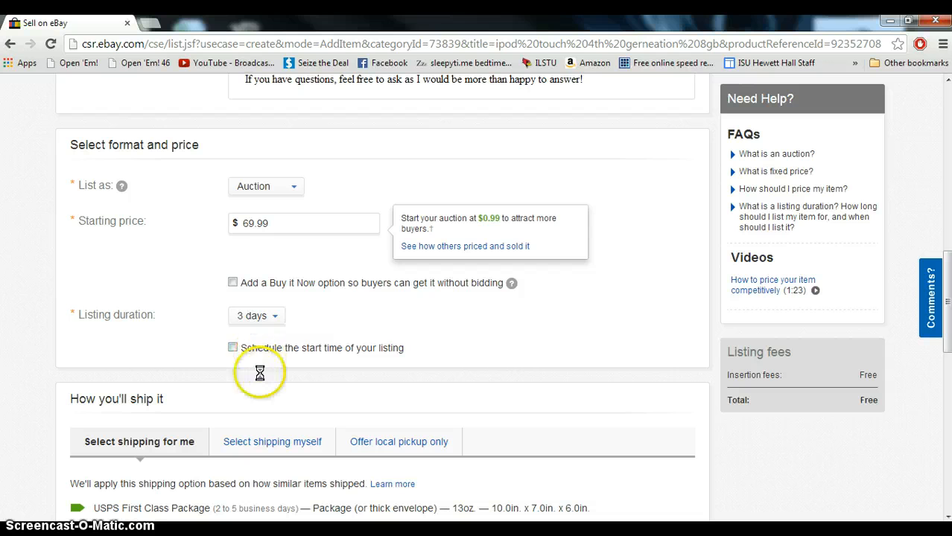
pyautogui.click(276, 318)
pyautogui.click(328, 319)
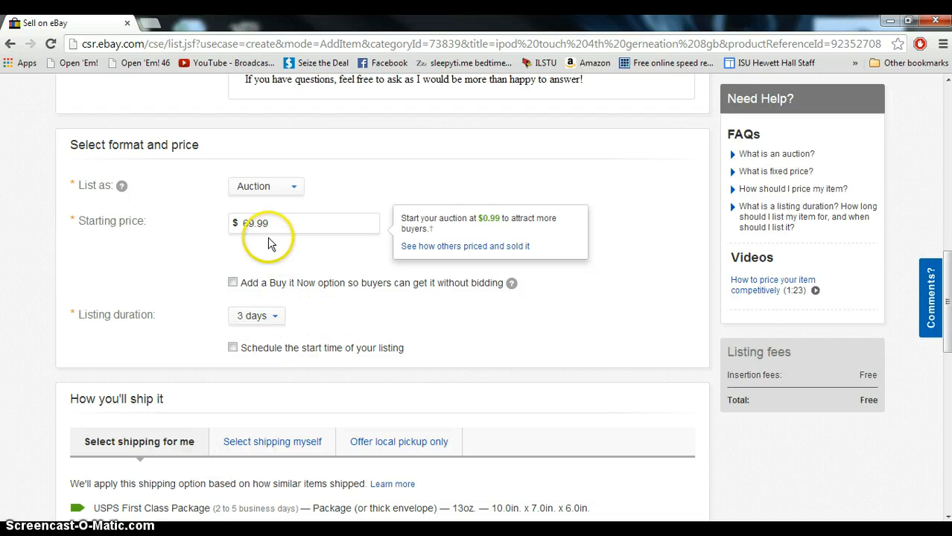
# Switch the listing format to Fixed price and set the price to $119.99
pyautogui.click(292, 187)
pyautogui.click(280, 211)
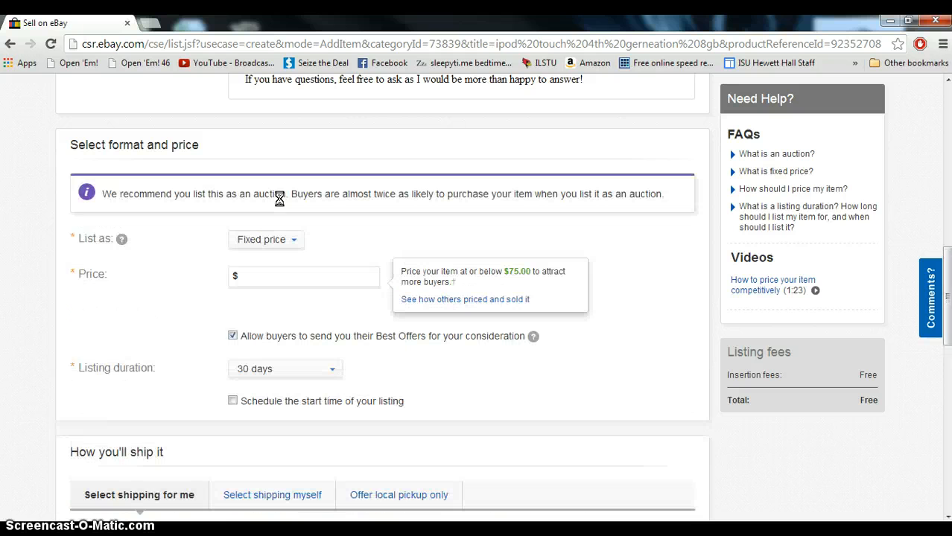
pyautogui.click(330, 272)
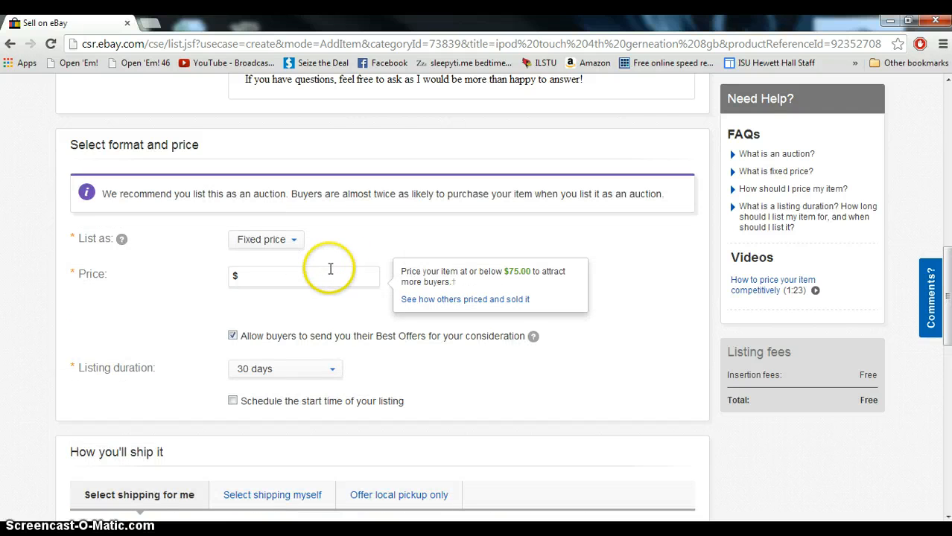
pyautogui.write('119.99')
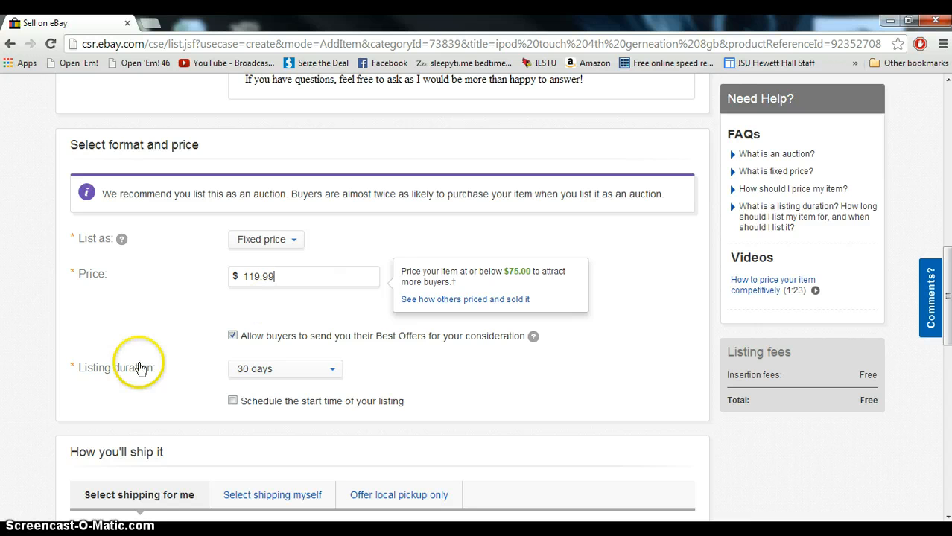
pyautogui.click(277, 370)
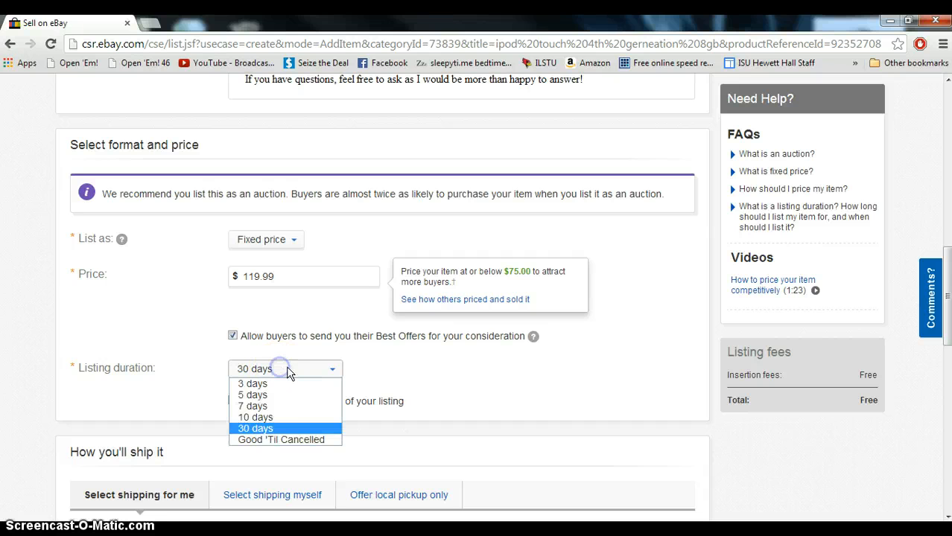
pyautogui.click(206, 376)
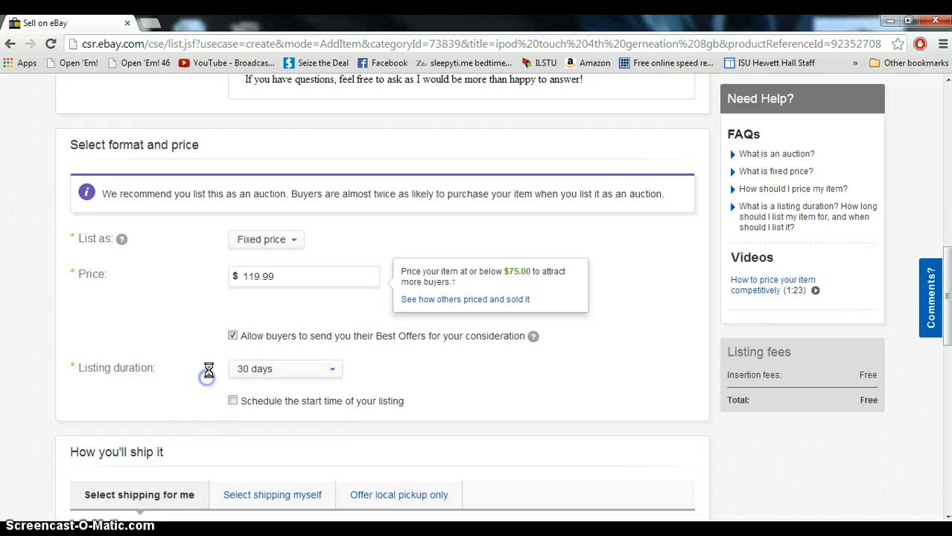
# Switch the format back to Auction and set the starting price to $79.99, keeping $119.99 as Buy It Now price
pyautogui.click(294, 245)
pyautogui.click(290, 254)
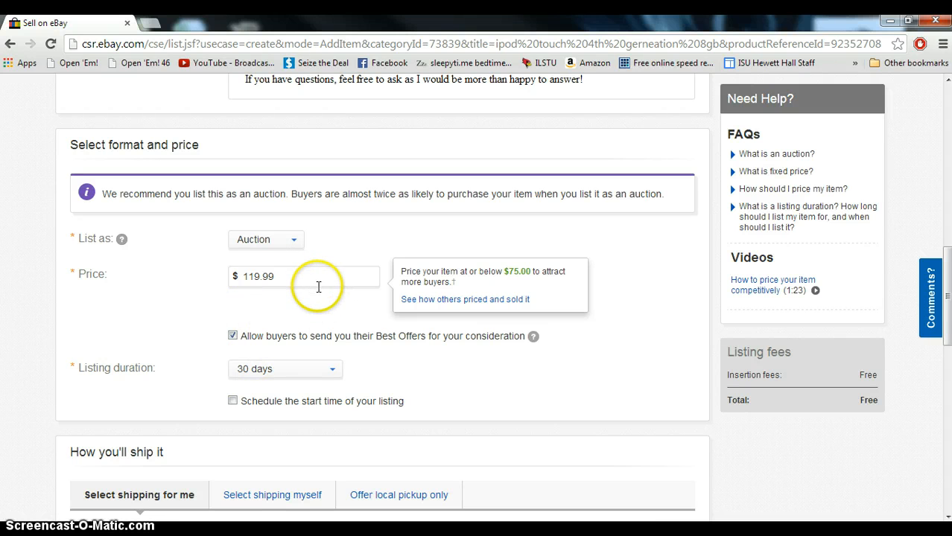
pyautogui.moveTo(304, 222); pyautogui.dragTo(220, 228)
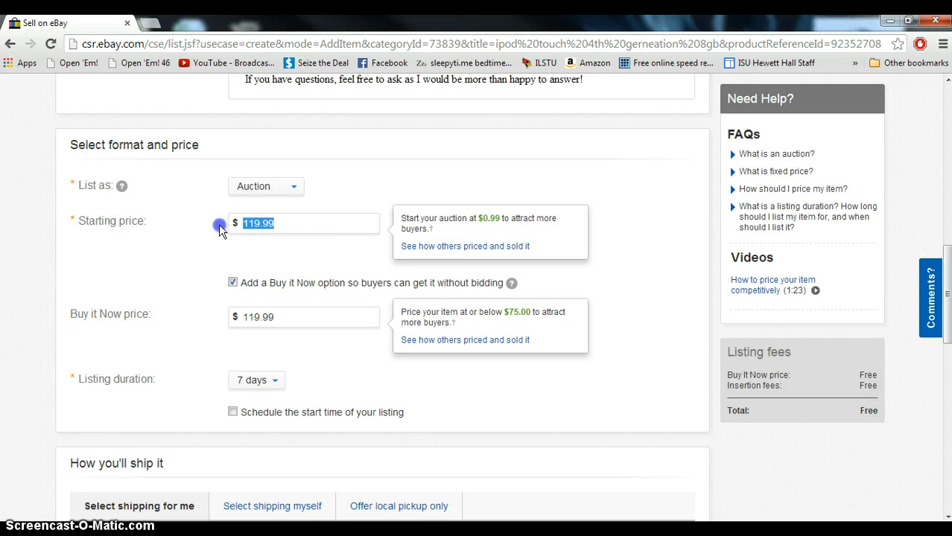
pyautogui.write('79')
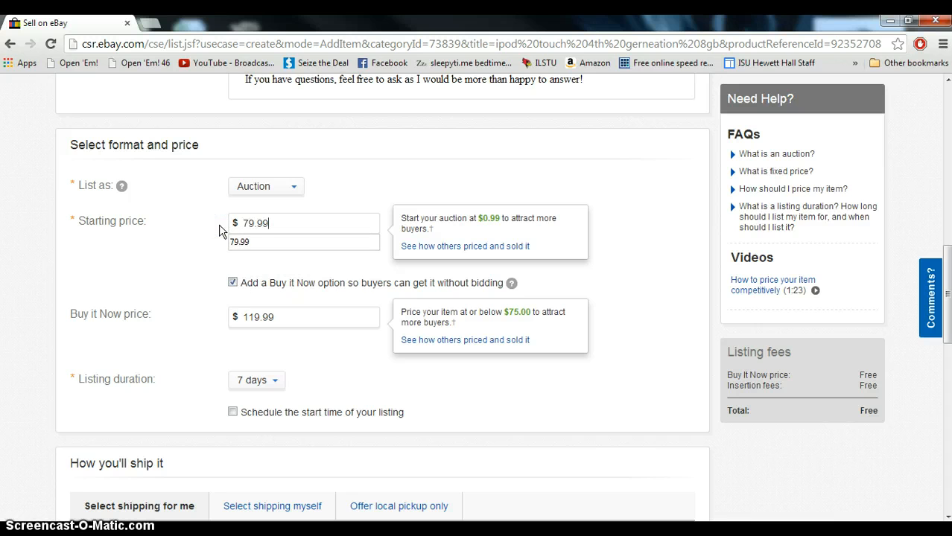
pyautogui.click(212, 230)
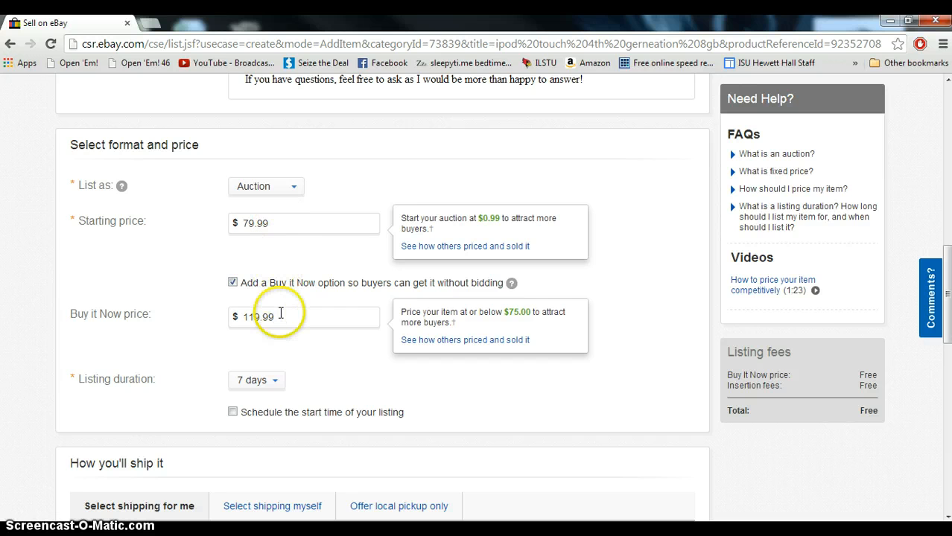
# Set the listing duration to 3 days
pyautogui.click(246, 320)
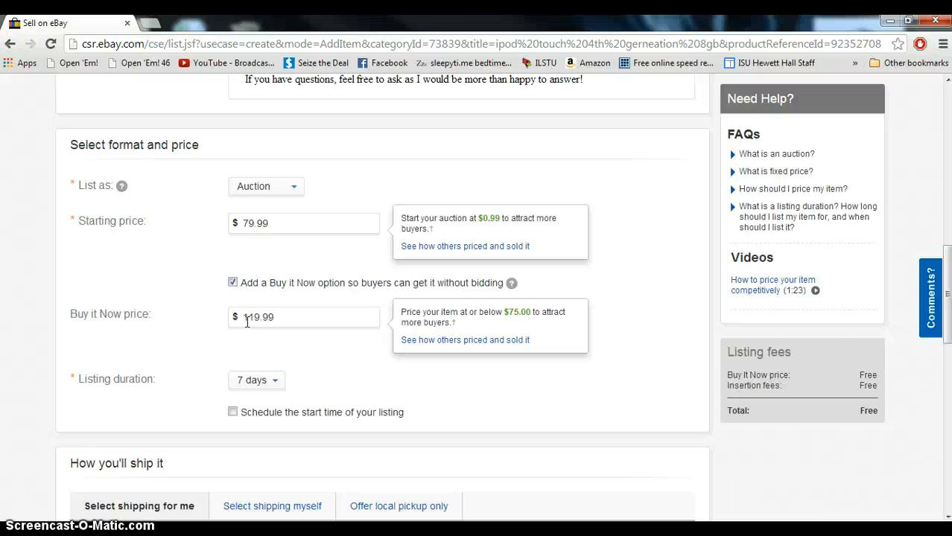
pyautogui.click(257, 380)
pyautogui.click(260, 403)
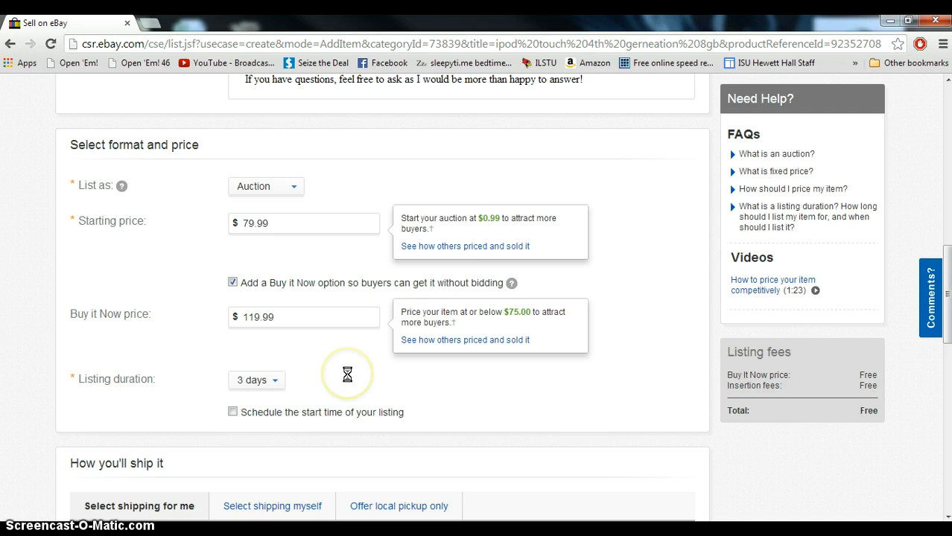
# Choose to select the shipping options yourself
pyautogui.scroll(-1, 347, 375)
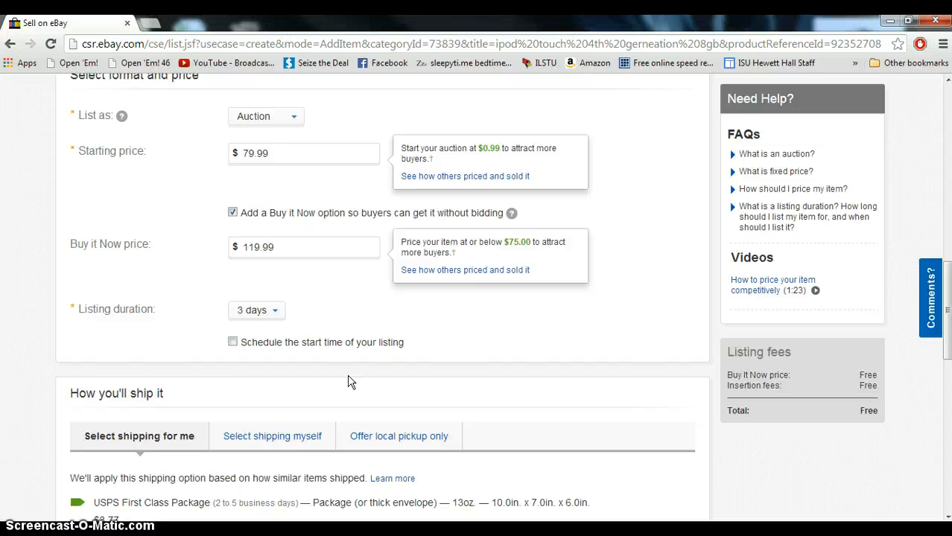
pyautogui.click(309, 270)
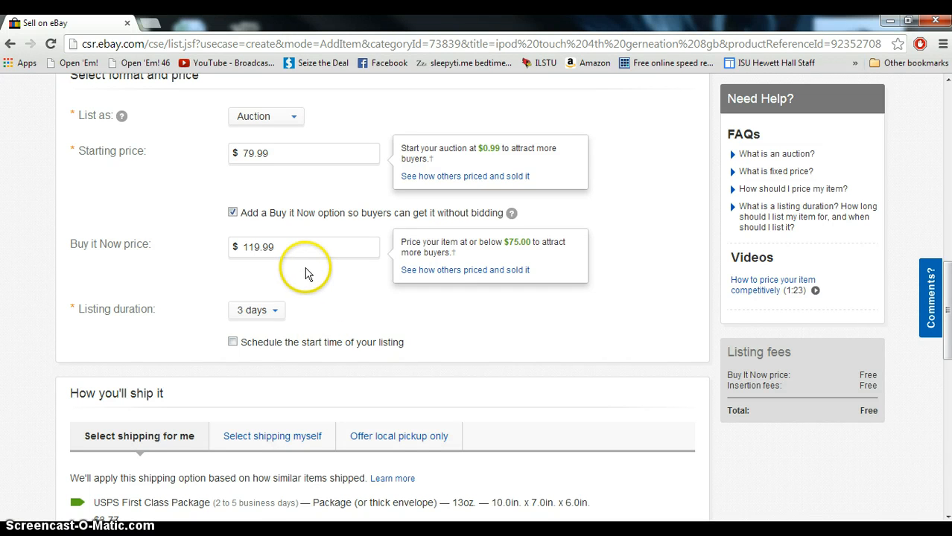
pyautogui.click(247, 255)
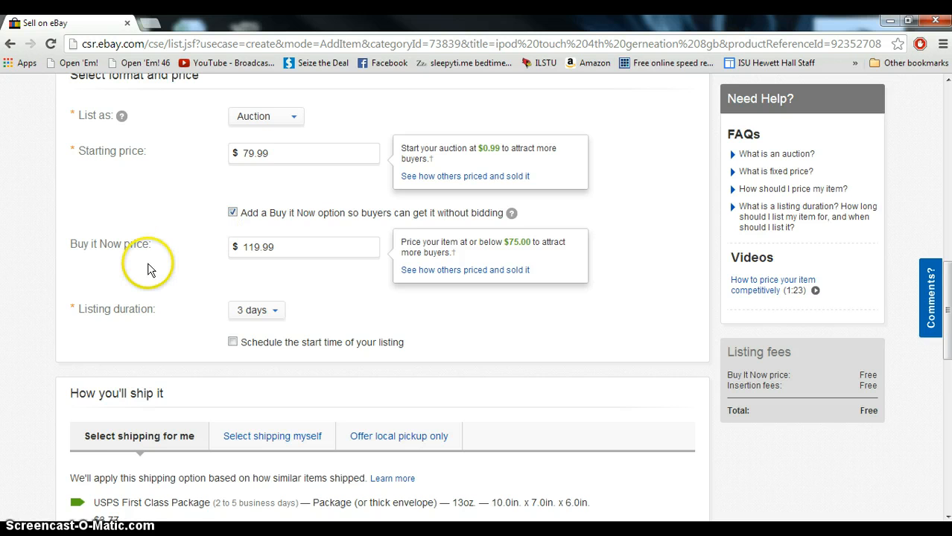
pyautogui.scroll(-2, 148, 265)
pyautogui.scroll(-1, 148, 269)
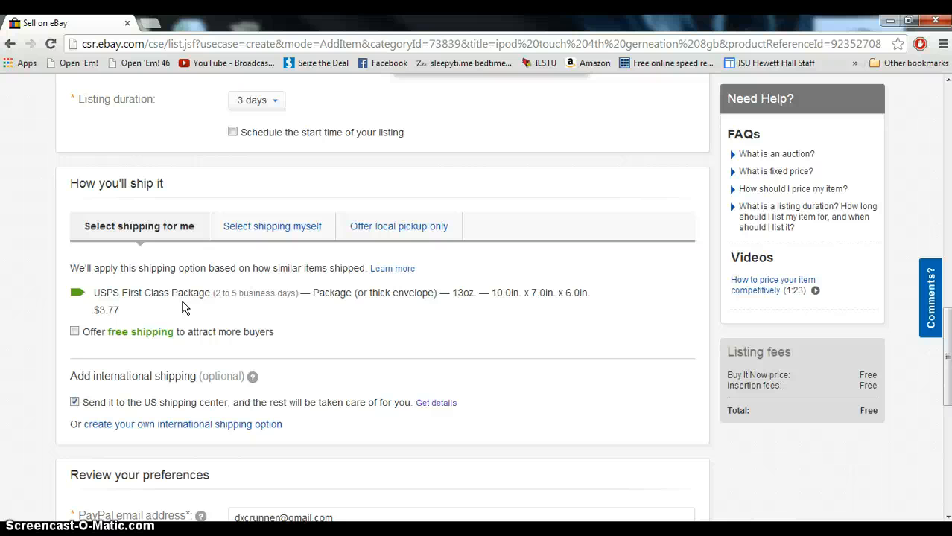
pyautogui.click(260, 227)
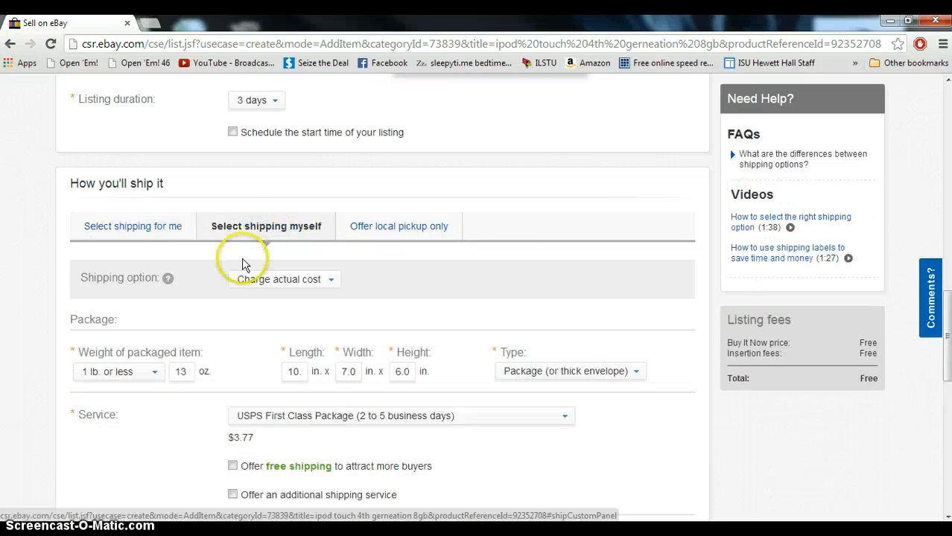
# Set the shipping service to USPS Priority Mail Small Flat Rate Box (1 to 3 business days)
pyautogui.scroll(-1, 240, 343)
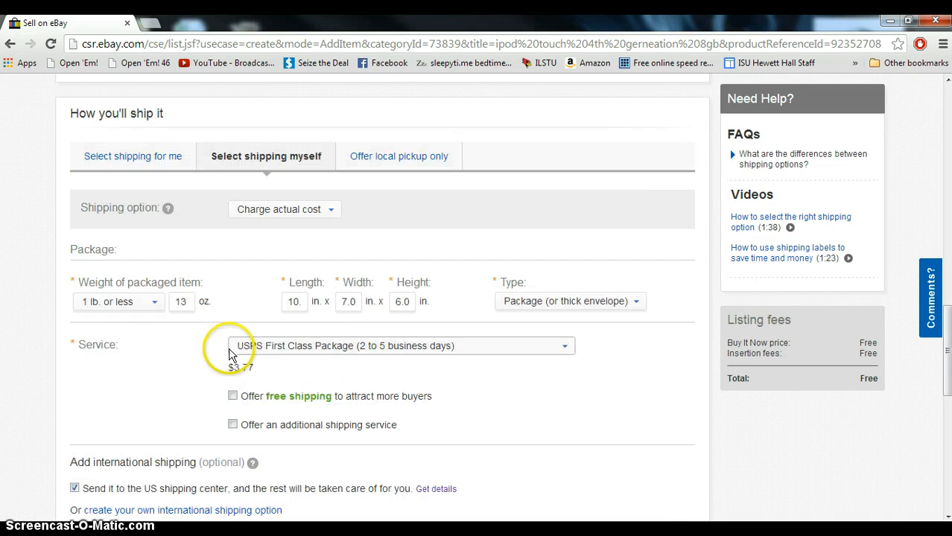
pyautogui.click(439, 347)
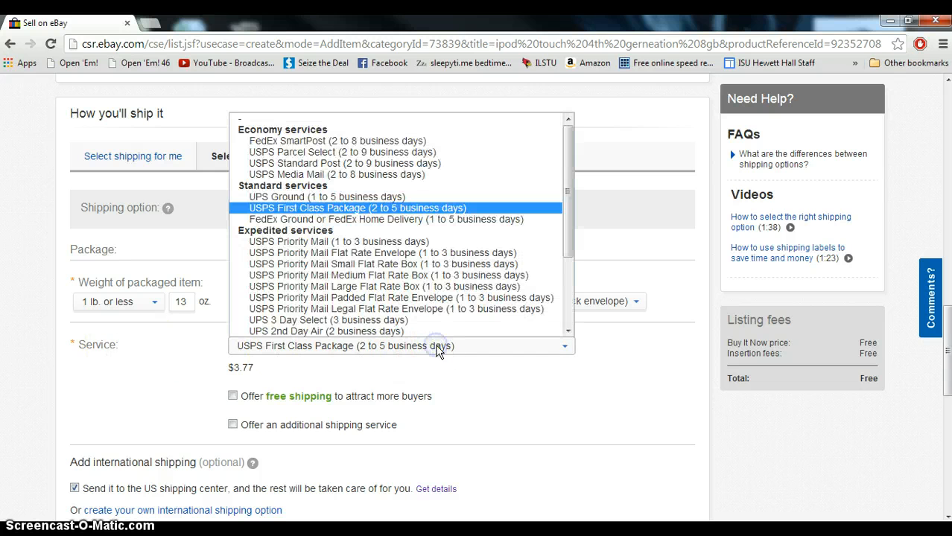
pyautogui.click(428, 266)
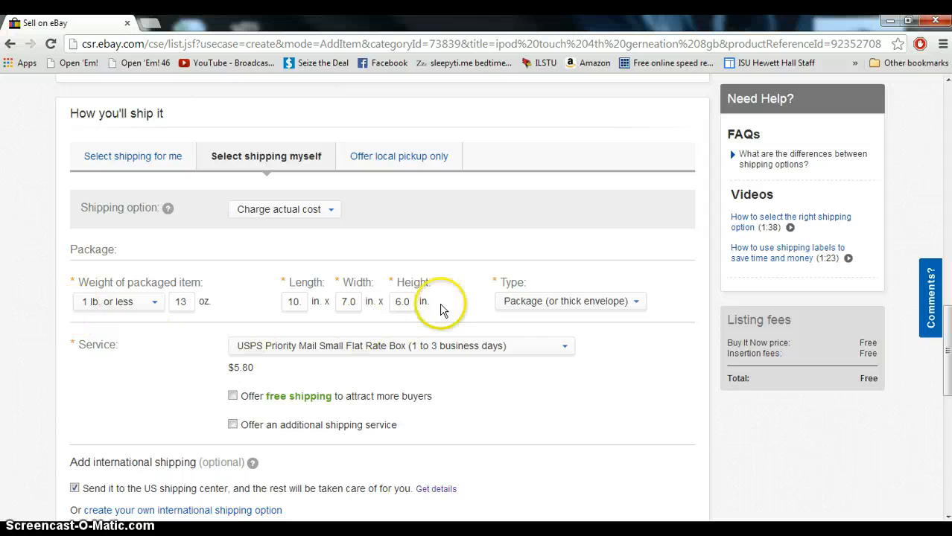
pyautogui.click(630, 300)
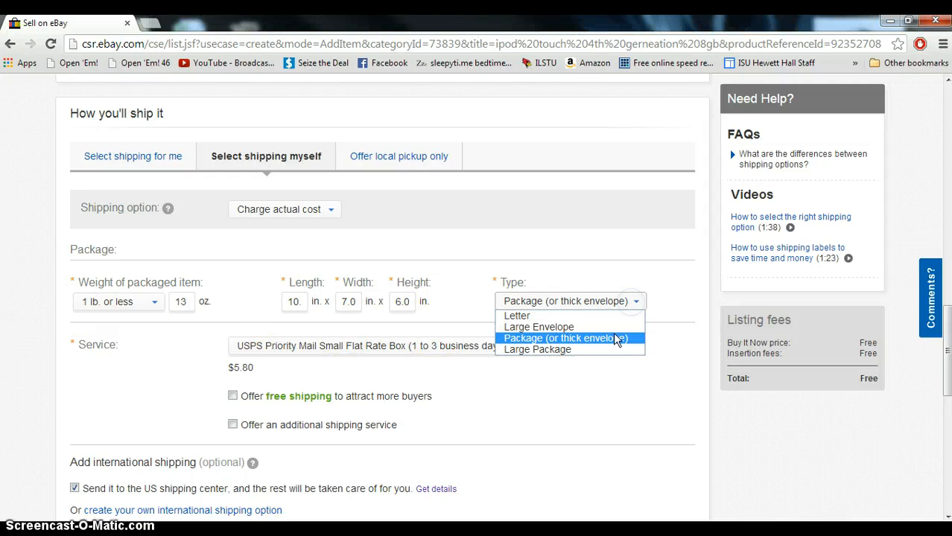
pyautogui.click(602, 391)
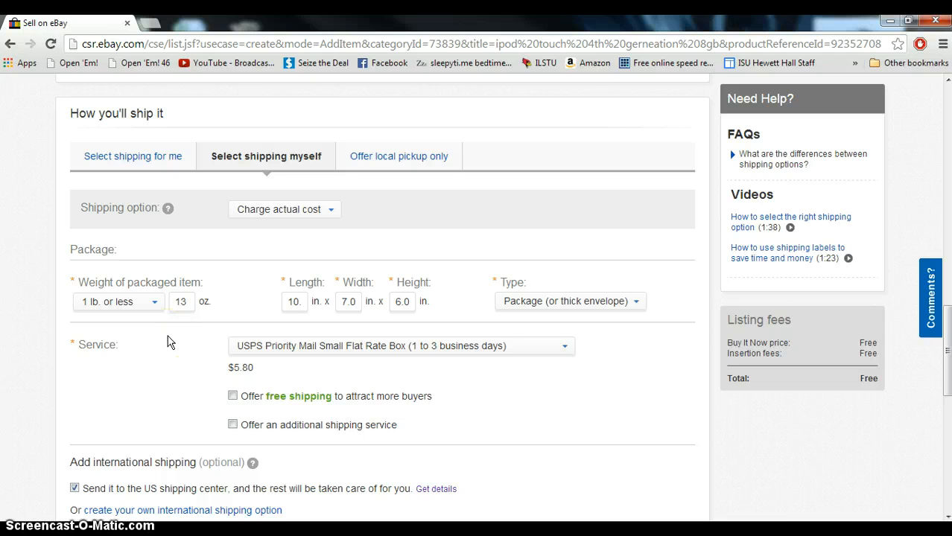
pyautogui.scroll(-1, 183, 337)
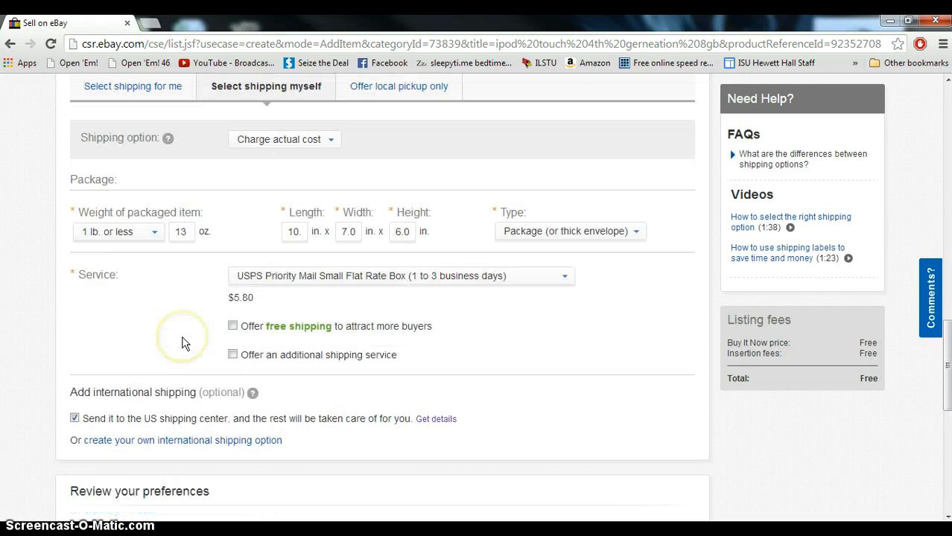
pyautogui.click(233, 356)
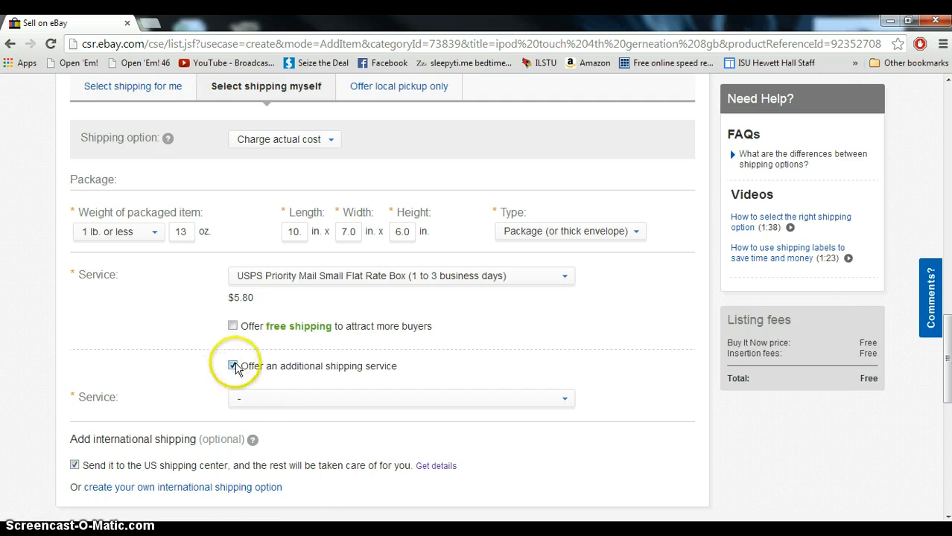
pyautogui.click(272, 399)
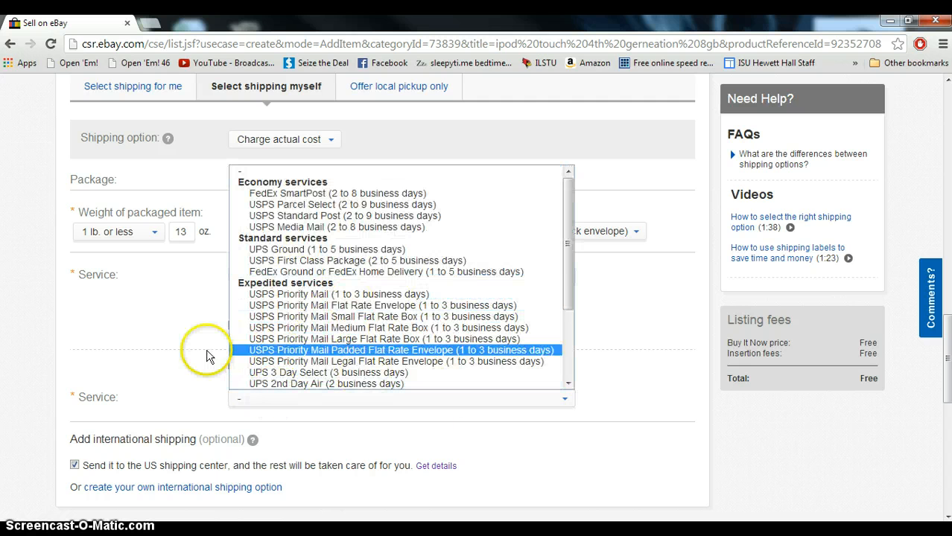
pyautogui.click(177, 339)
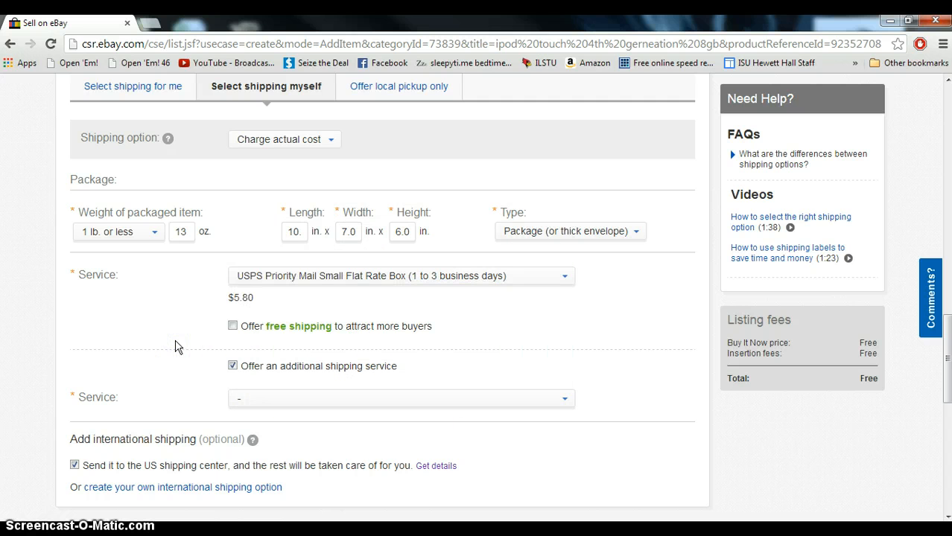
pyautogui.click(232, 366)
pyautogui.click(323, 330)
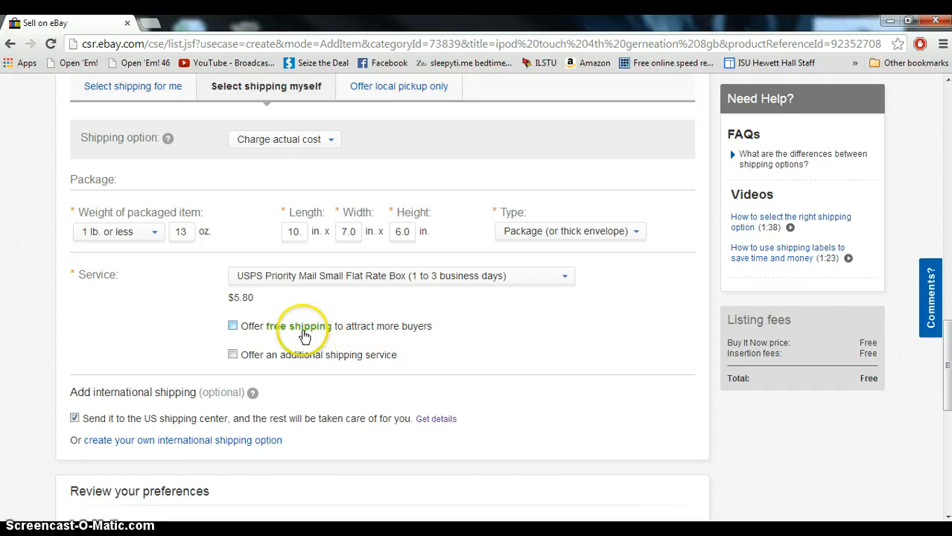
pyautogui.scroll(-1, 154, 313)
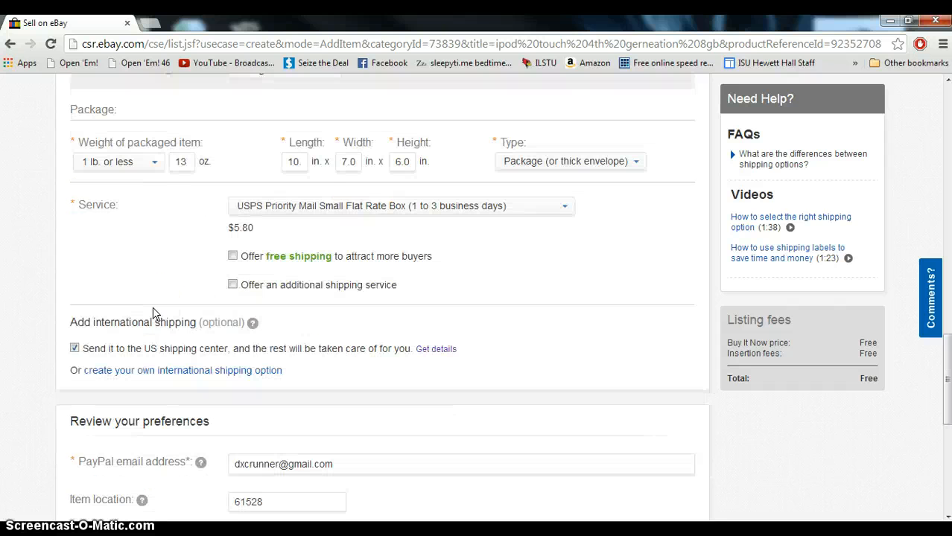
pyautogui.scroll(-2, 154, 313)
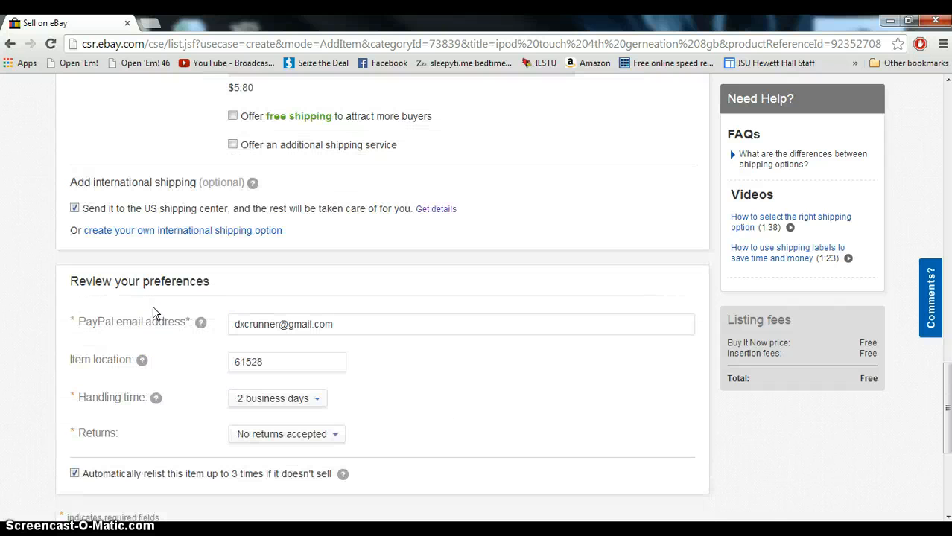
# Review the PayPal email, item location, handling time and returns preferences of the listing
pyautogui.scroll(-1, 153, 313)
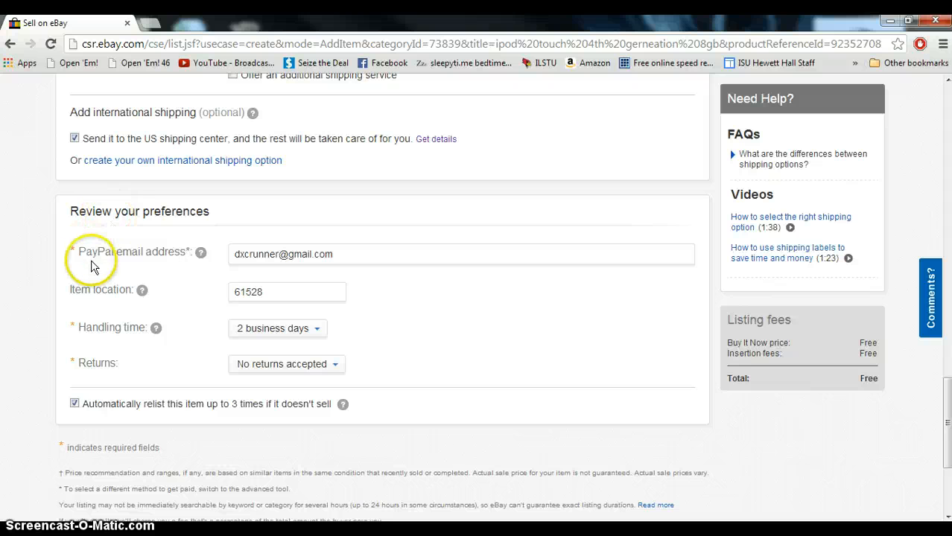
pyautogui.moveTo(337, 254); pyautogui.dragTo(218, 250)
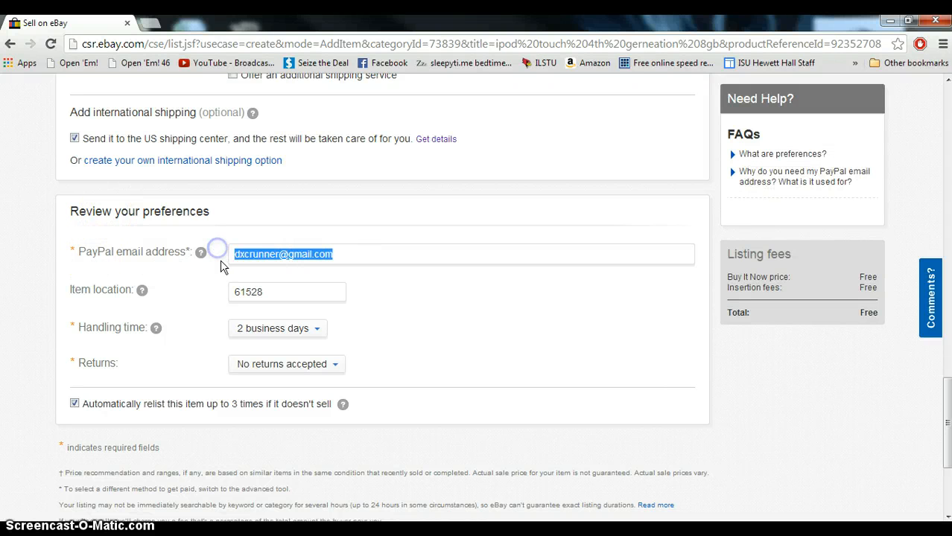
pyautogui.click(340, 254)
pyautogui.click(291, 290)
pyautogui.click(426, 323)
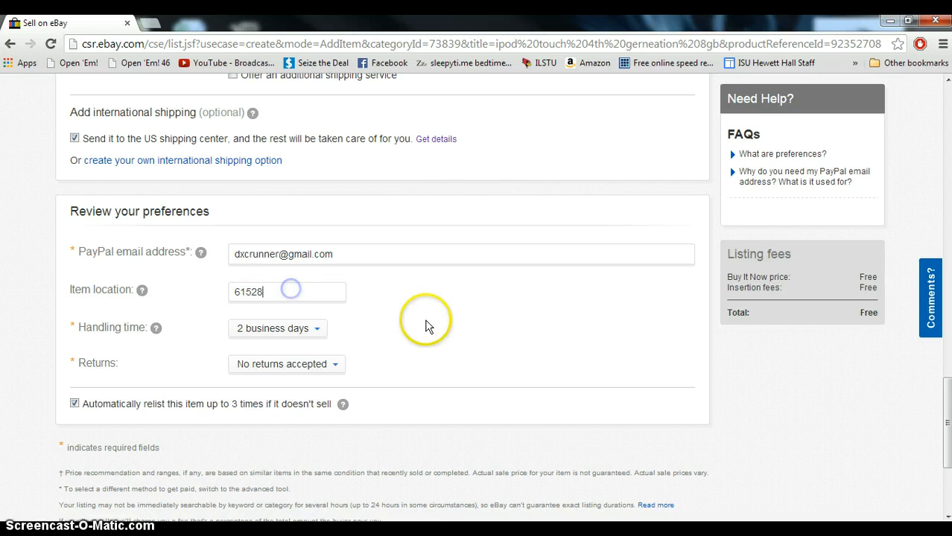
pyautogui.click(318, 330)
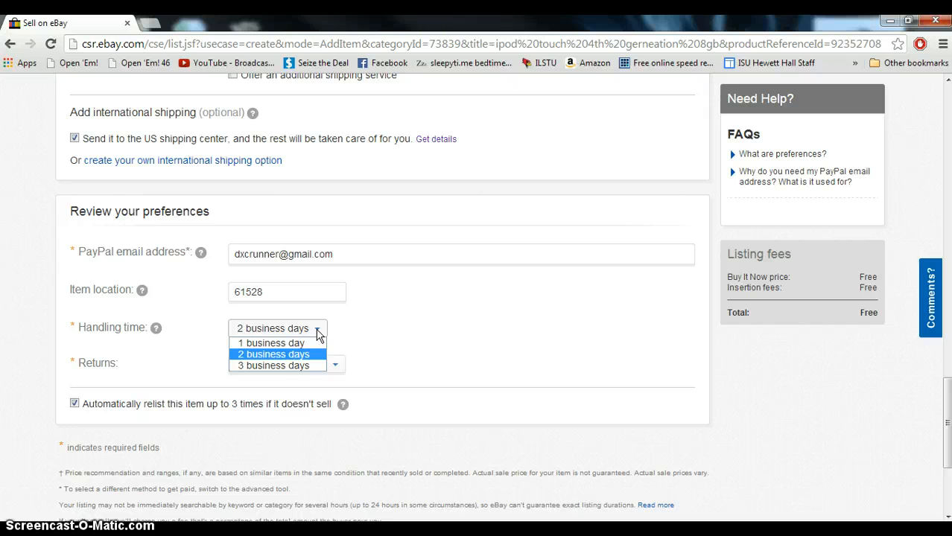
pyautogui.click(385, 343)
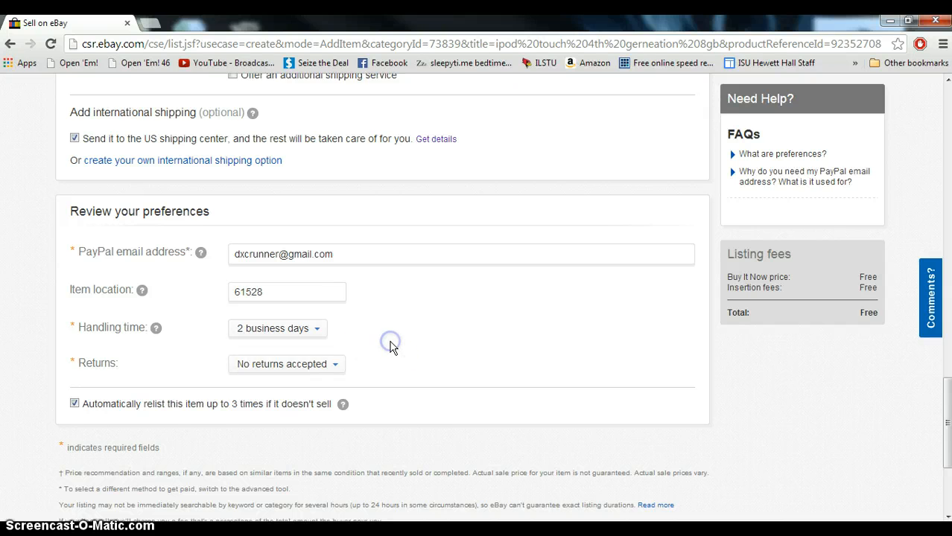
pyautogui.click(372, 360)
pyautogui.click(335, 364)
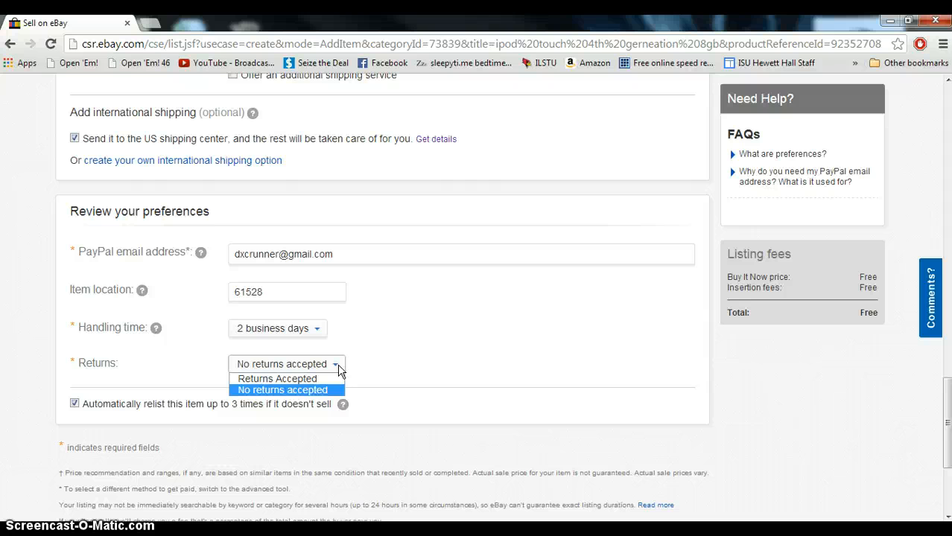
pyautogui.click(469, 365)
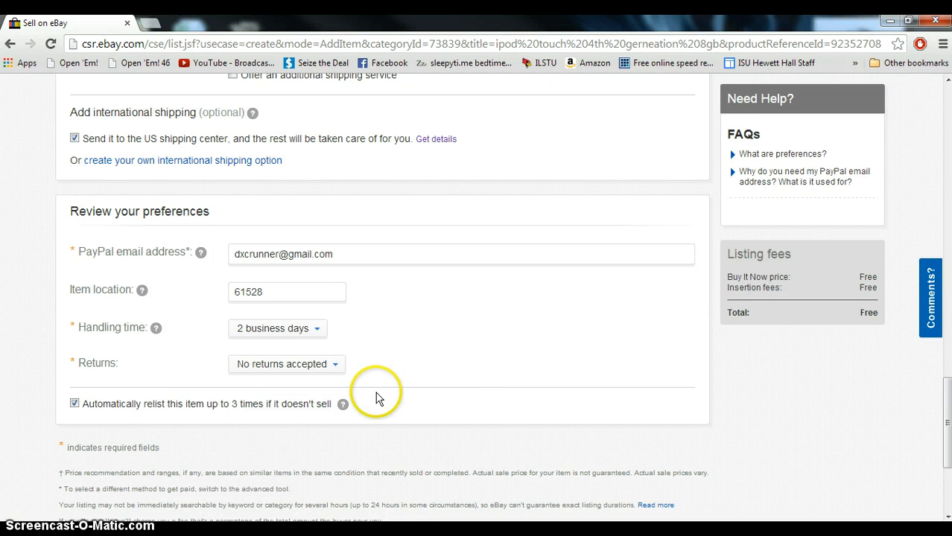
# Publish the listing
pyautogui.scroll(-1, 160, 415)
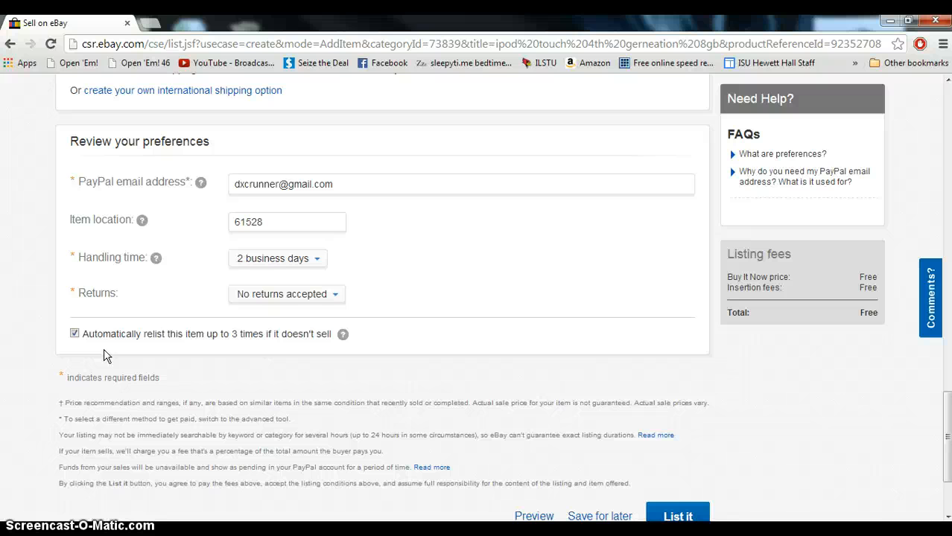
pyautogui.scroll(-1, 313, 354)
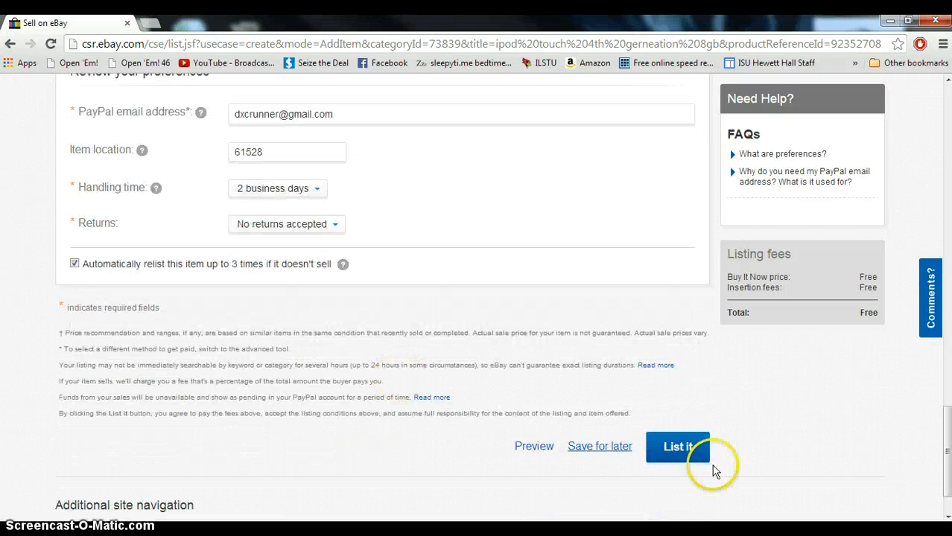
pyautogui.click(695, 454)
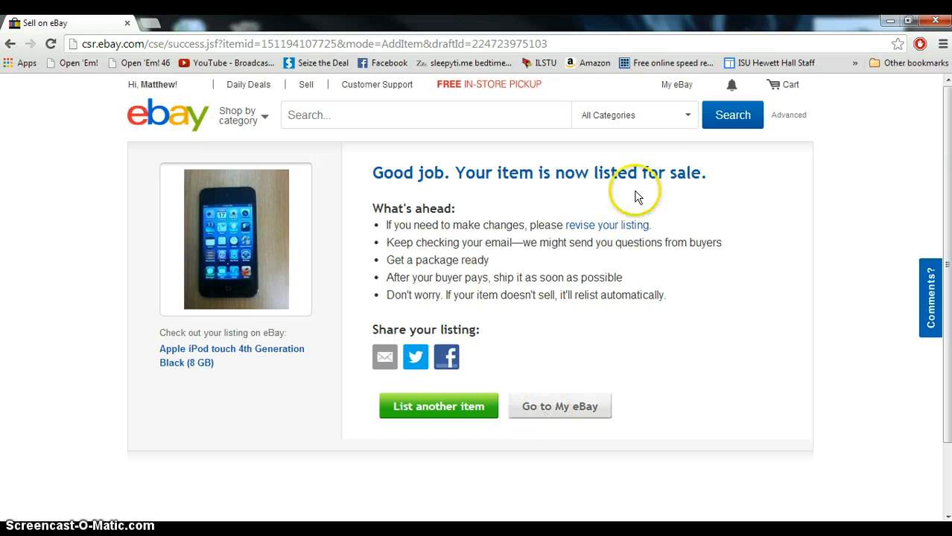
# Open the All Selling page in My eBay and examine the iPod listing's price, bids and time left
pyautogui.moveTo(679, 87)
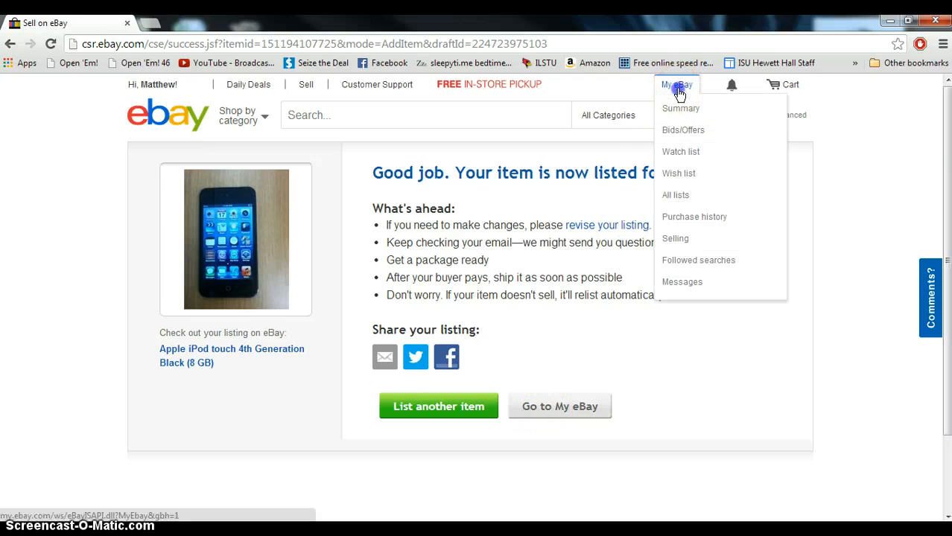
pyautogui.click(678, 88)
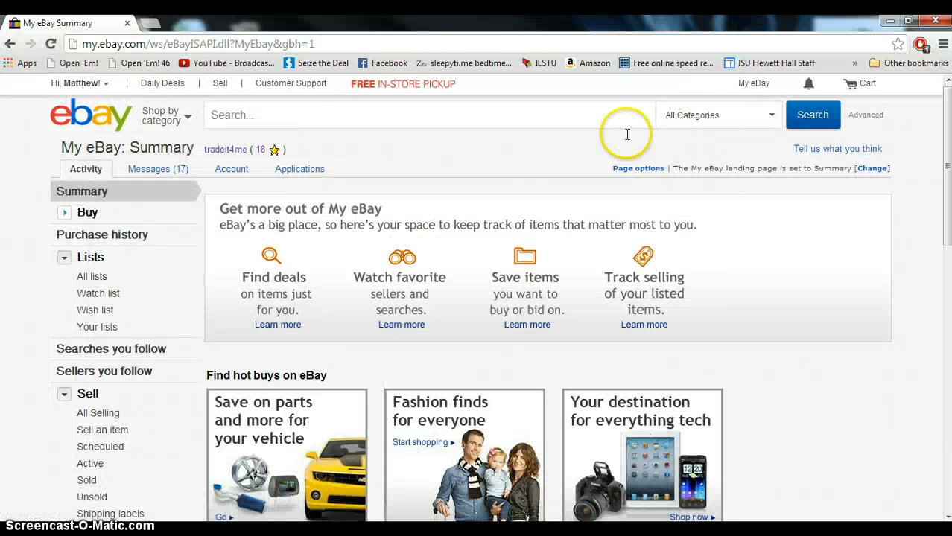
pyautogui.click(109, 415)
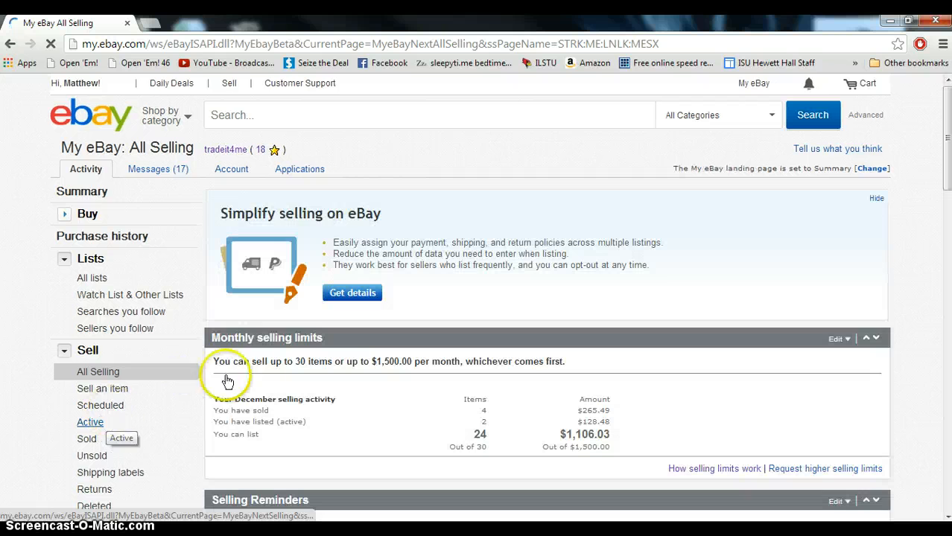
pyautogui.scroll(-6, 298, 365)
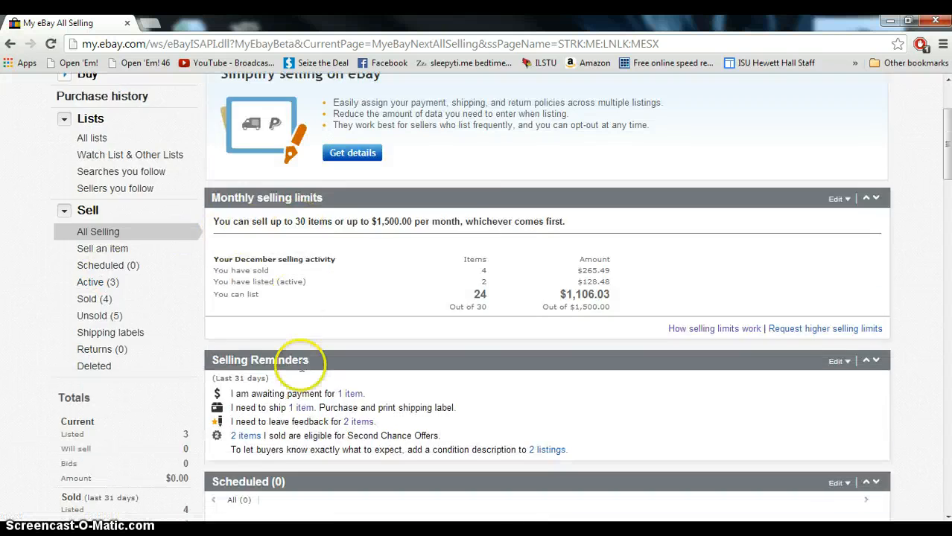
pyautogui.scroll(-1, 302, 373)
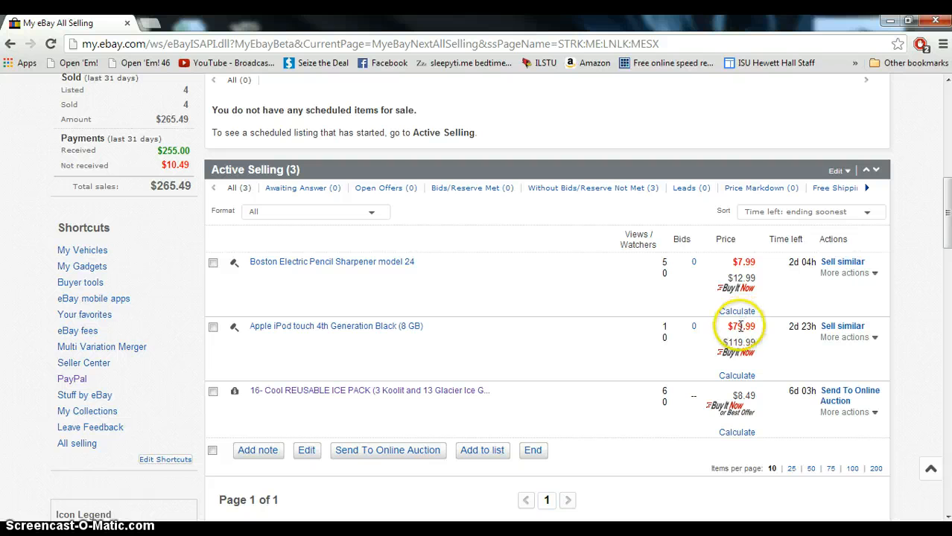
pyautogui.moveTo(742, 327)
pyautogui.mouseDown()
pyautogui.moveTo(758, 333)
pyautogui.moveTo(731, 327)
pyautogui.mouseUp()
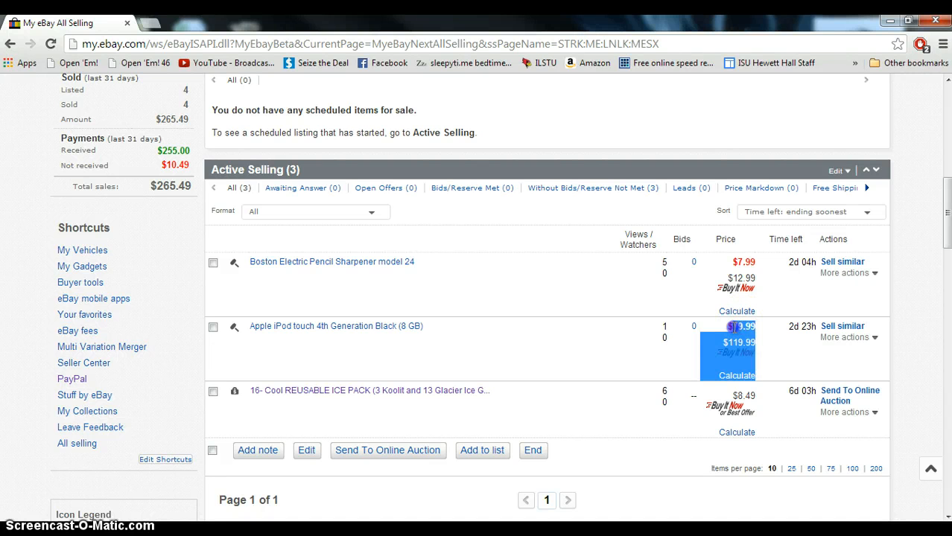
pyautogui.click(730, 328)
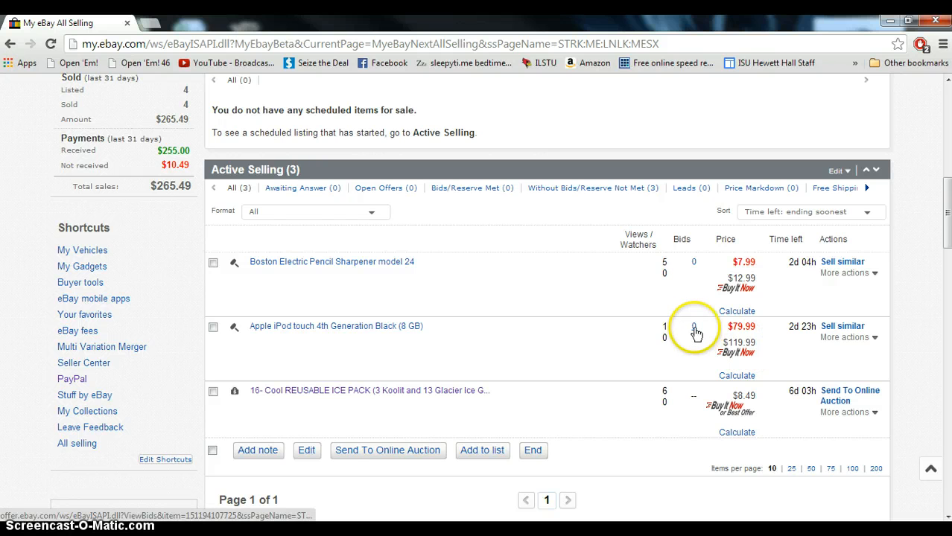
pyautogui.moveTo(670, 325); pyautogui.dragTo(665, 325)
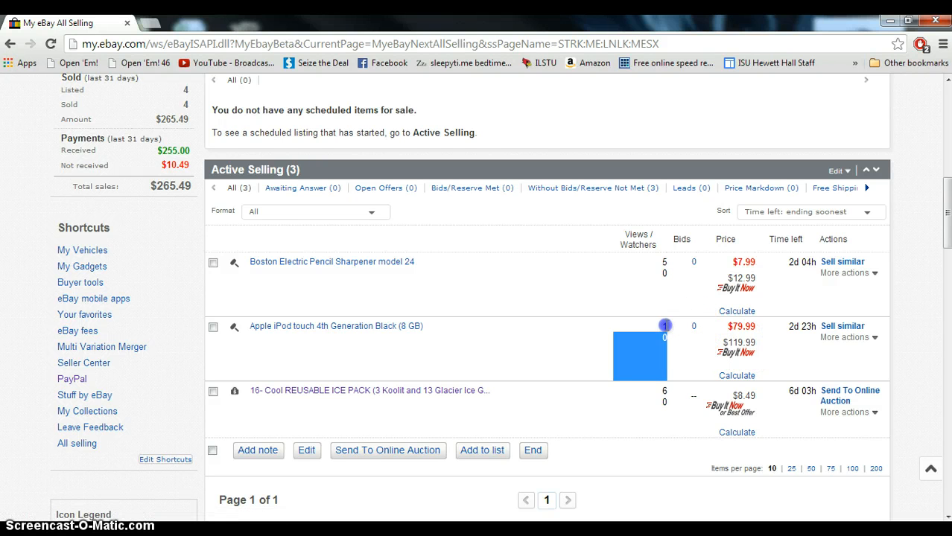
pyautogui.click(665, 329)
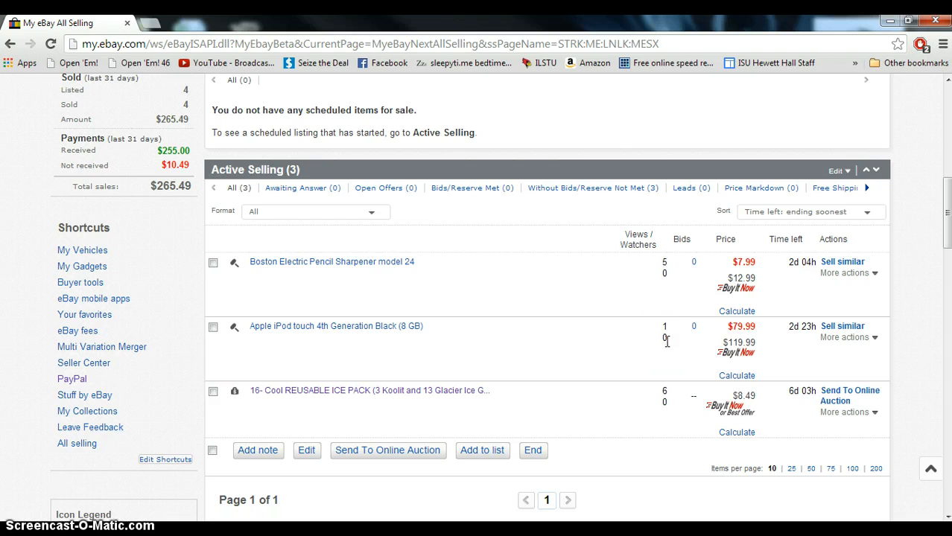
pyautogui.moveTo(771, 328); pyautogui.dragTo(812, 326)
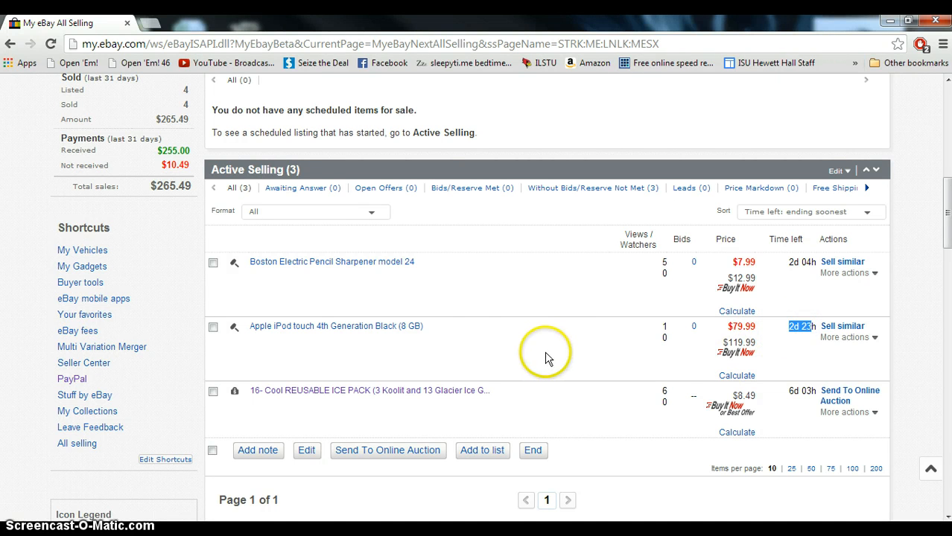
# Open the Sold list and examine the sale status icons of the sold items
pyautogui.scroll(3, 294, 349)
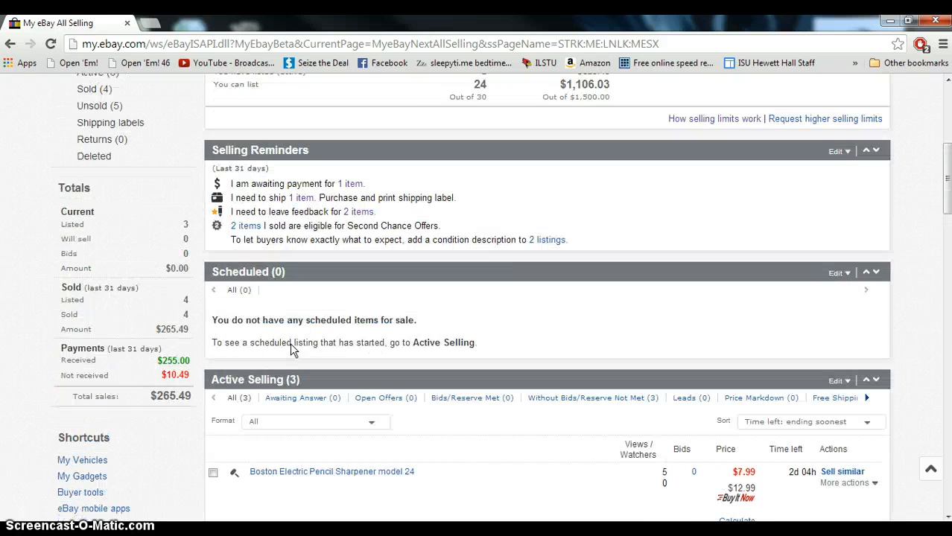
pyautogui.scroll(1, 294, 348)
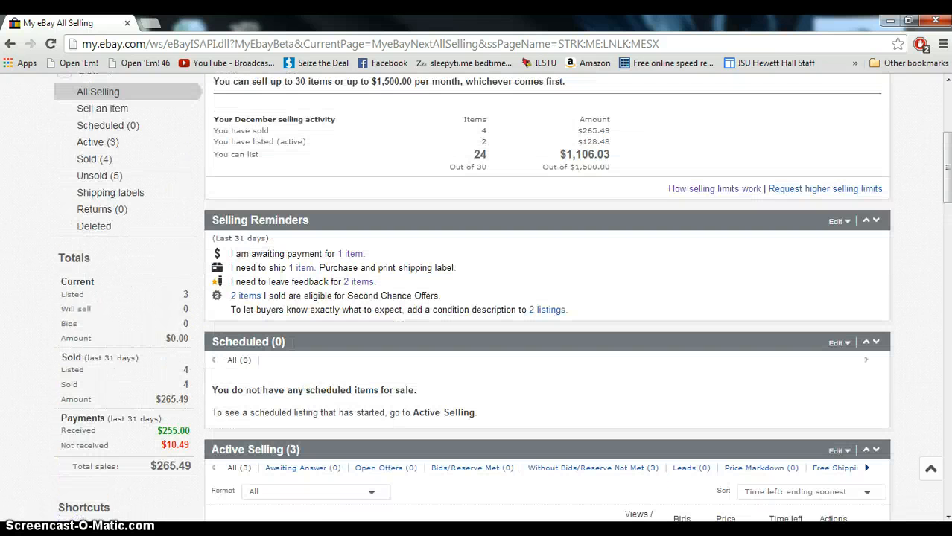
pyautogui.click(85, 158)
pyautogui.scroll(-3, 441, 291)
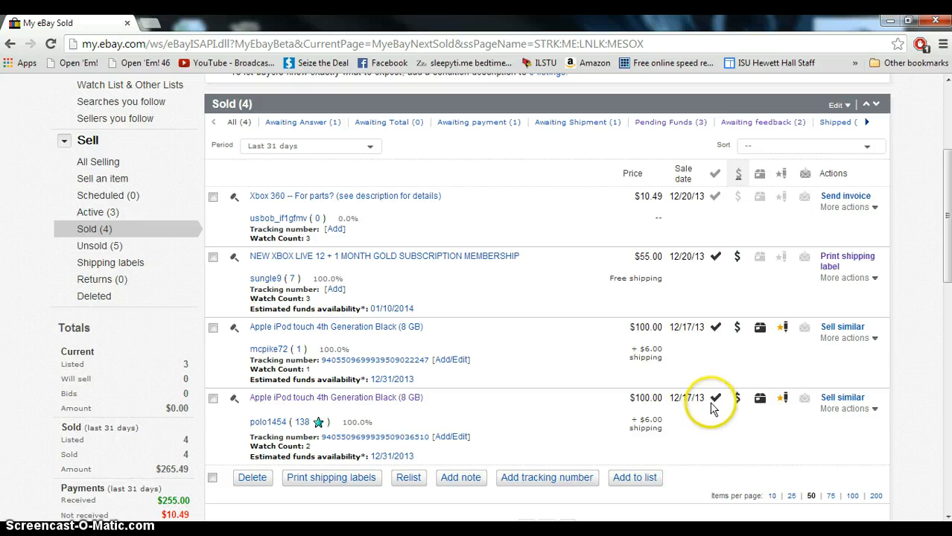
pyautogui.moveTo(678, 400); pyautogui.dragTo(698, 397)
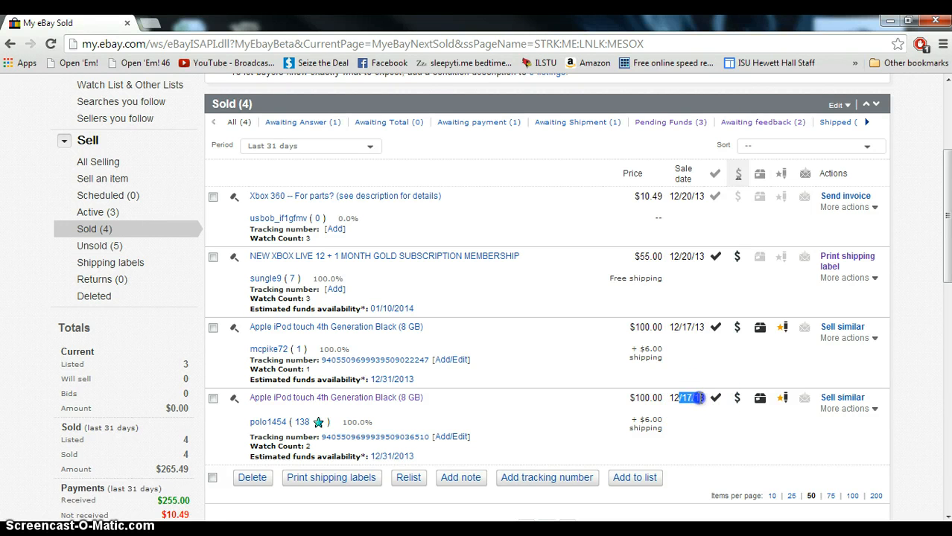
pyautogui.moveTo(737, 403)
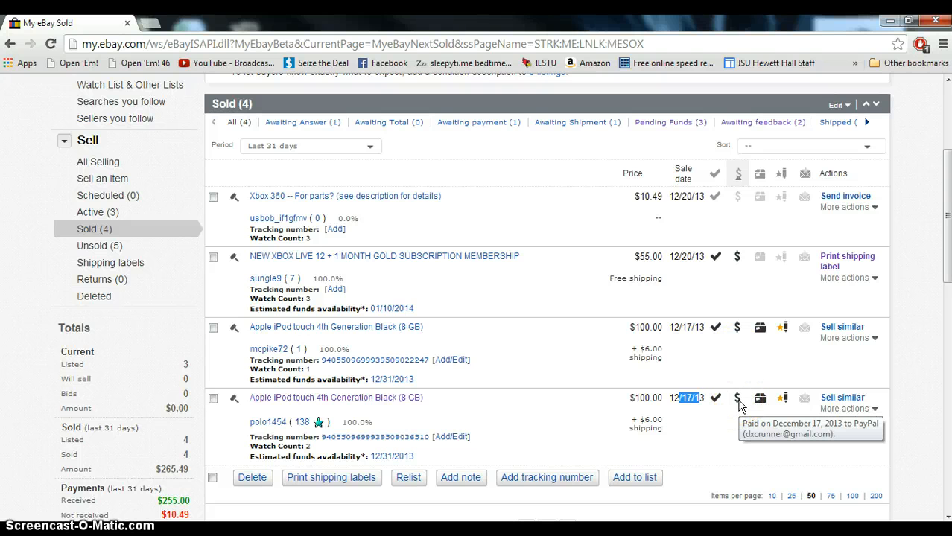
pyautogui.click(738, 257)
pyautogui.click(737, 197)
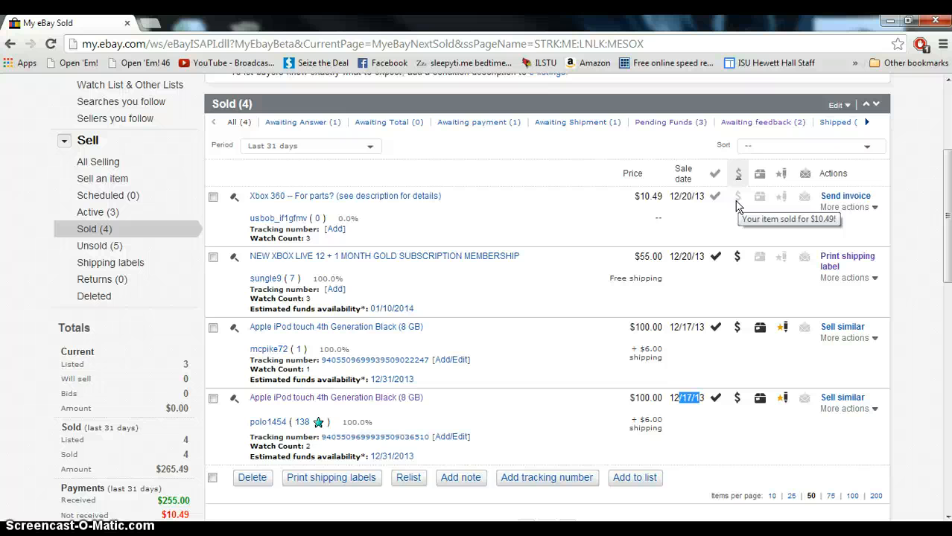
pyautogui.click(738, 327)
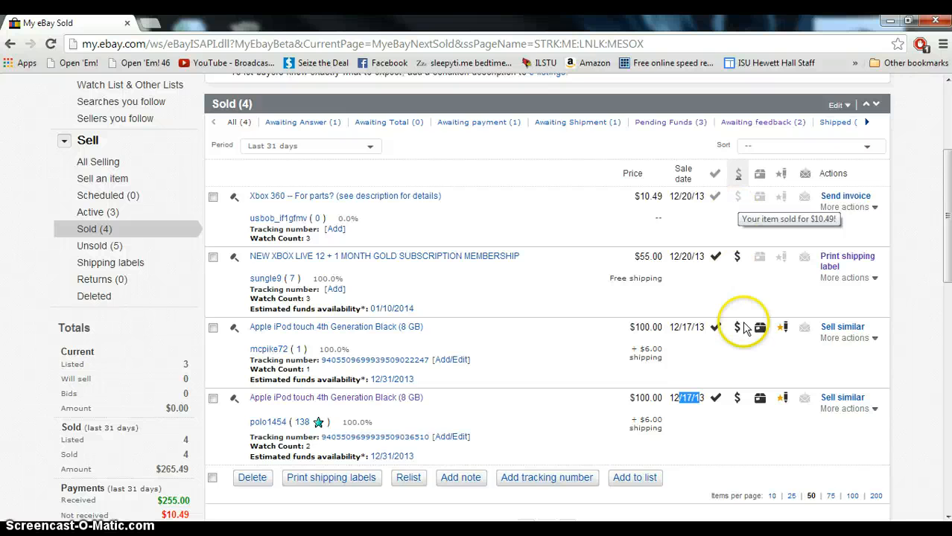
pyautogui.click(760, 399)
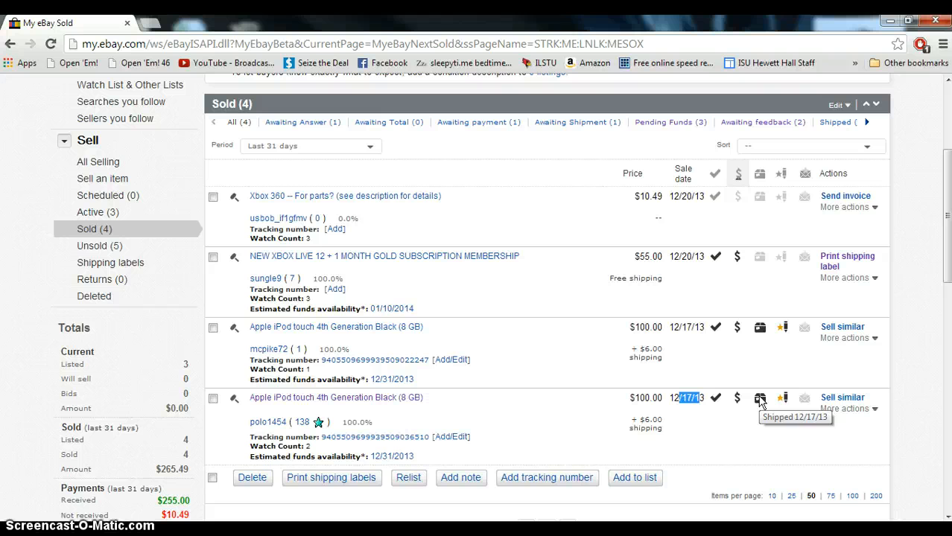
pyautogui.click(761, 400)
pyautogui.click(783, 398)
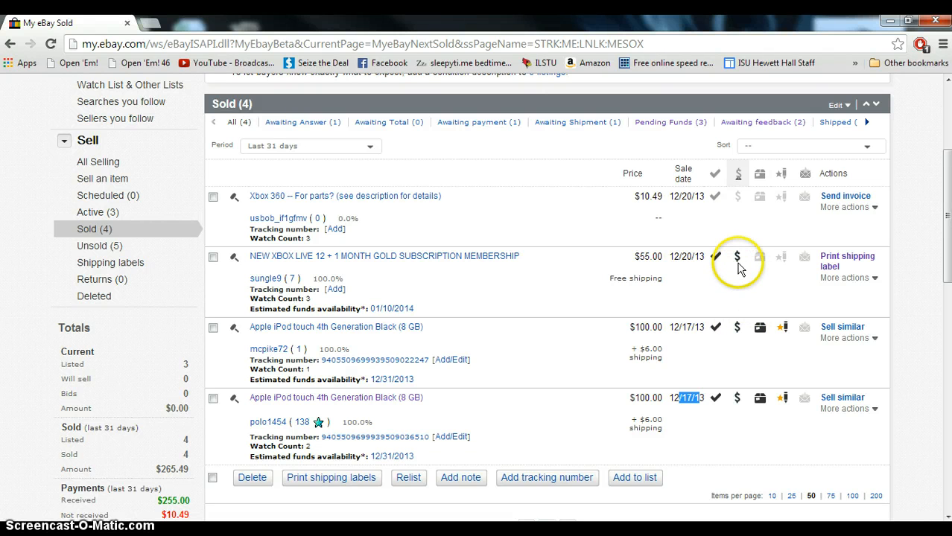
pyautogui.moveTo(739, 266)
# Open the shipping label page for the Xbox Live subscription sale and return to the Sold list
pyautogui.click(837, 266)
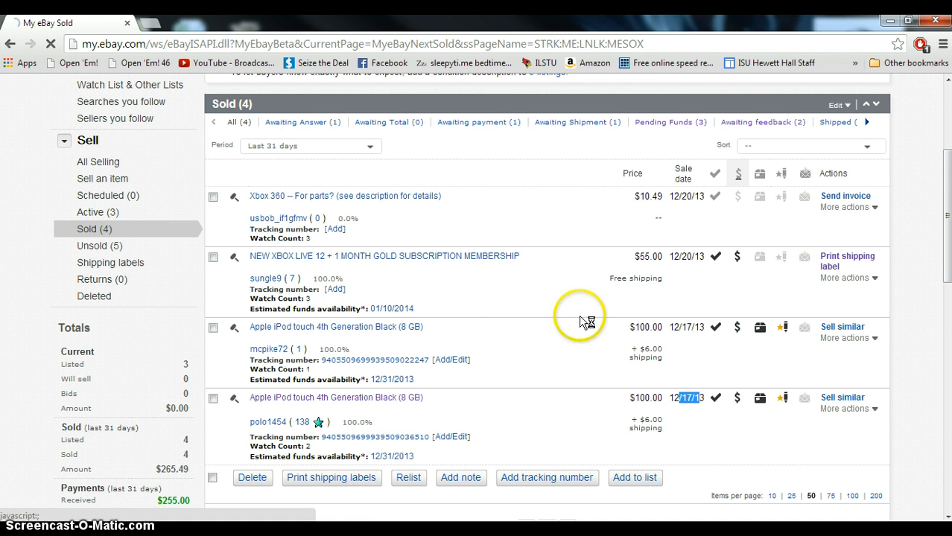
pyautogui.scroll(-4, 532, 335)
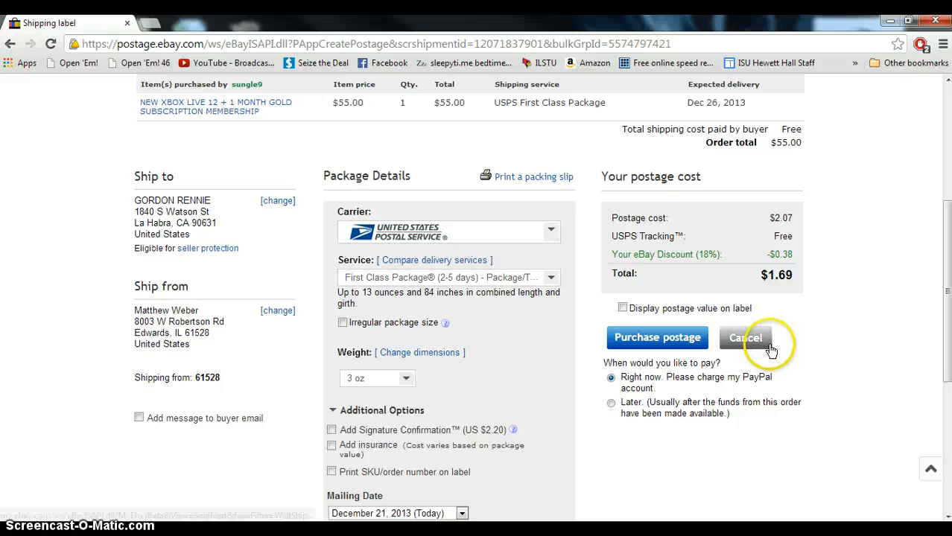
pyautogui.click(8, 45)
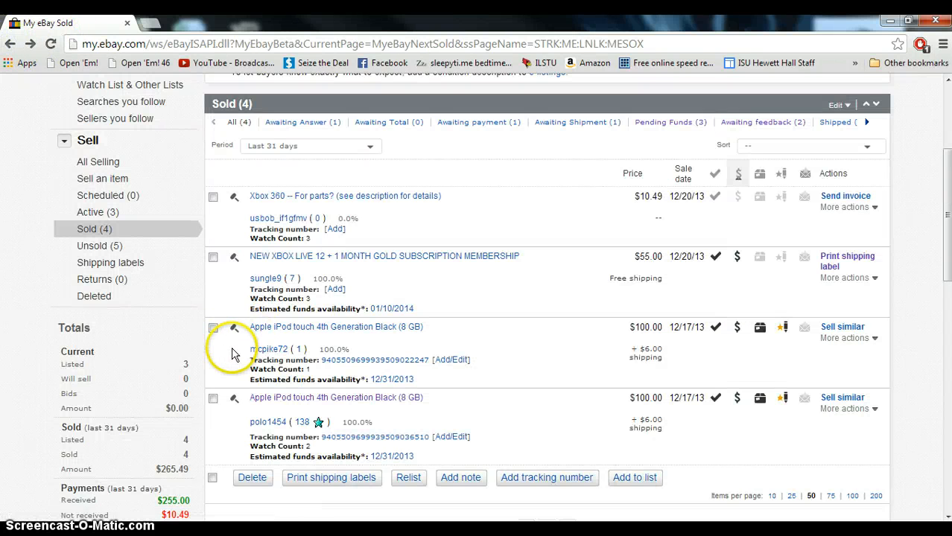
# Examine the payment totals for the last 31 days
pyautogui.scroll(-1, 236, 343)
pyautogui.scroll(-1, 238, 357)
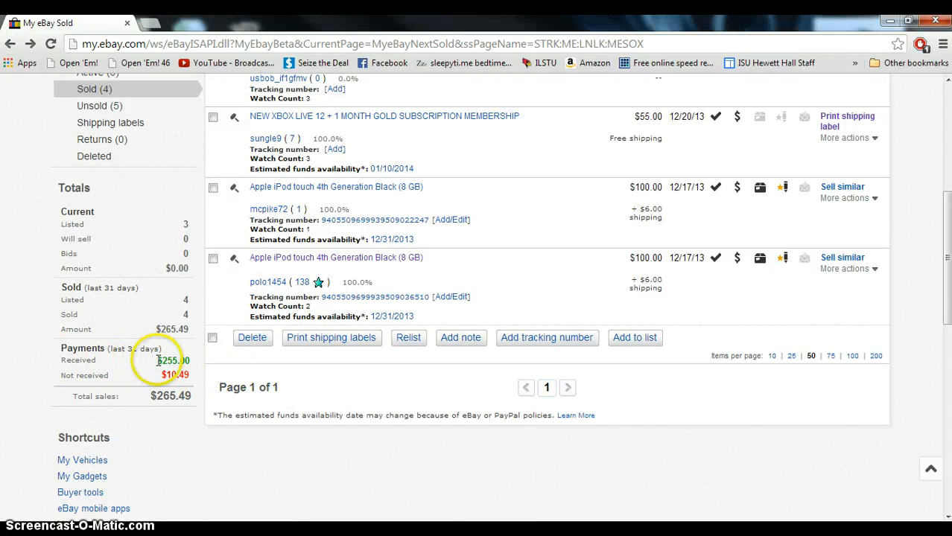
pyautogui.moveTo(157, 360); pyautogui.dragTo(210, 361)
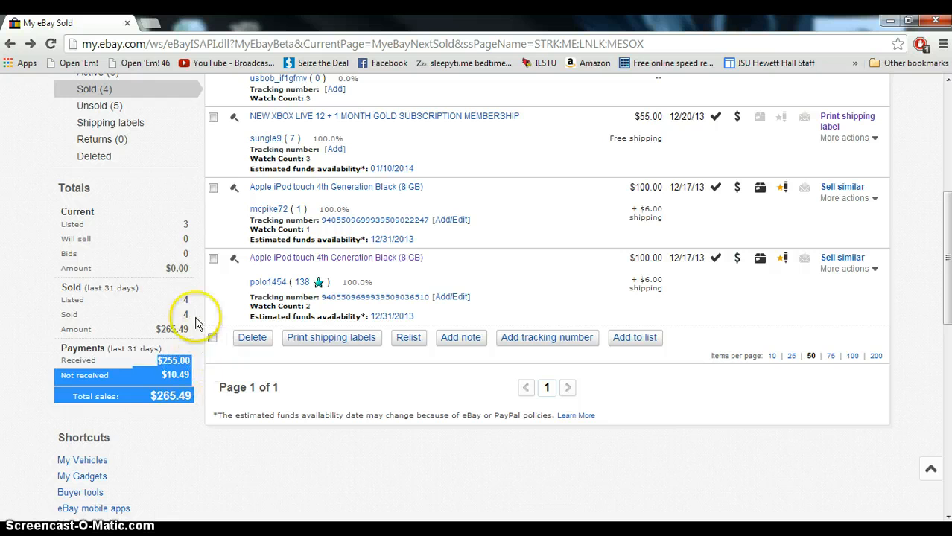
pyautogui.click(224, 376)
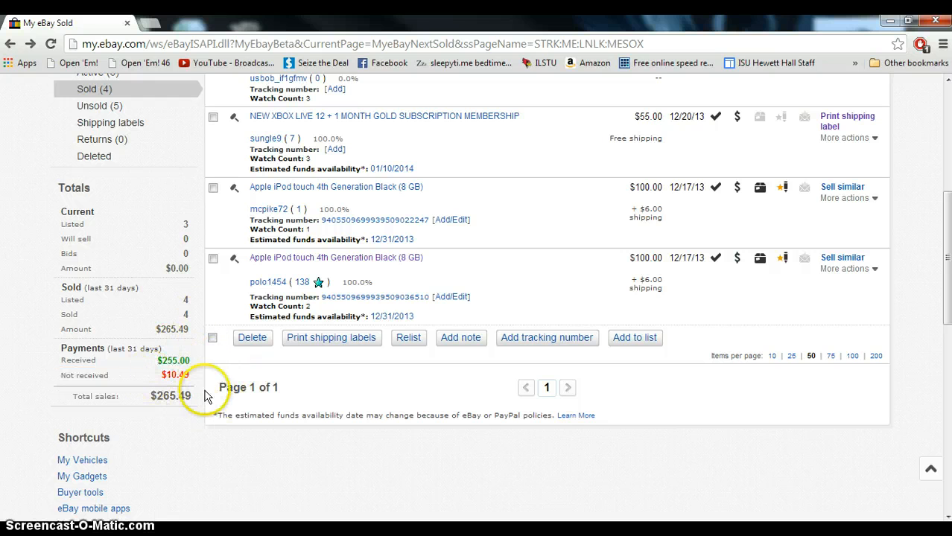